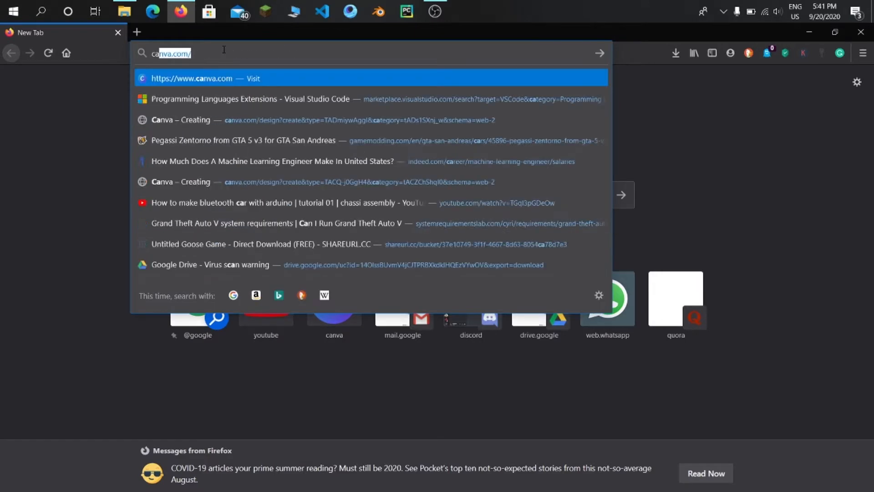
# Create a blank YouTube Icon design on canva.com and bring up its background choices
pyautogui.write('m')
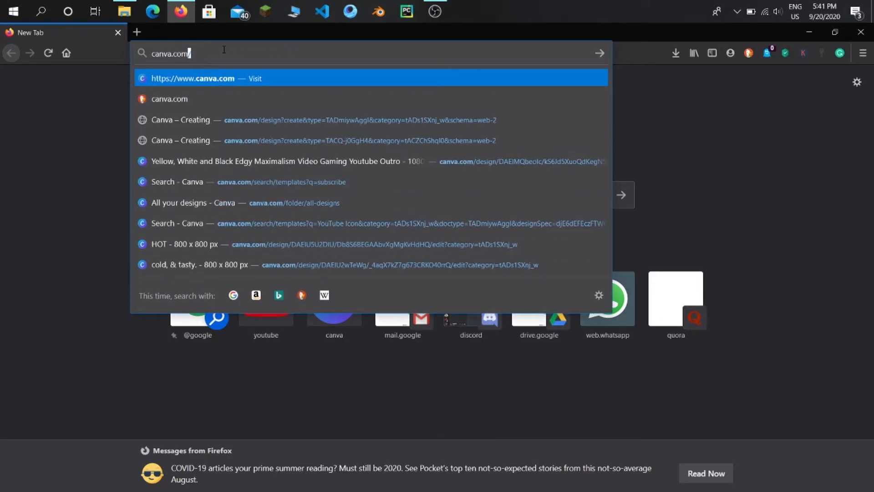
pyautogui.press('Return')
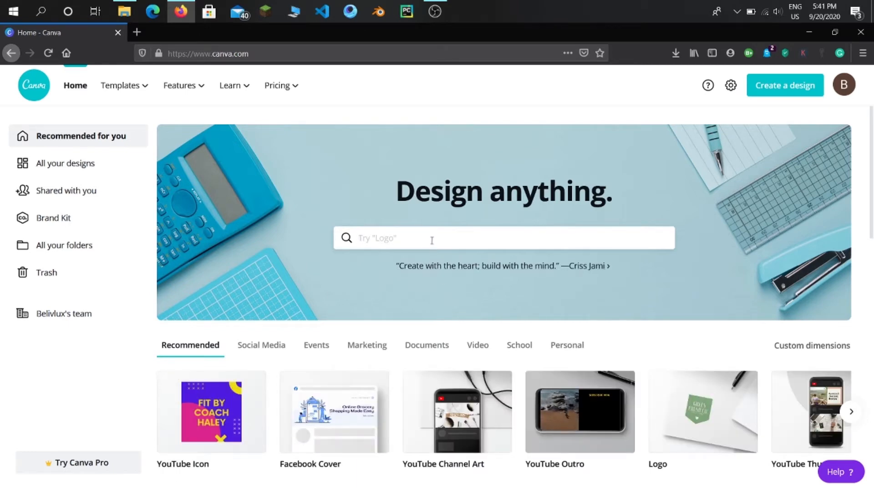
pyautogui.write('youtube')
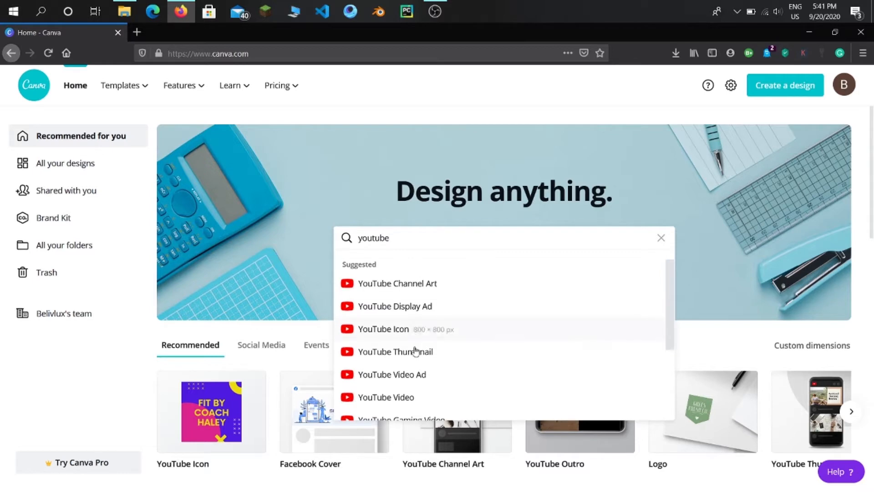
pyautogui.click(402, 331)
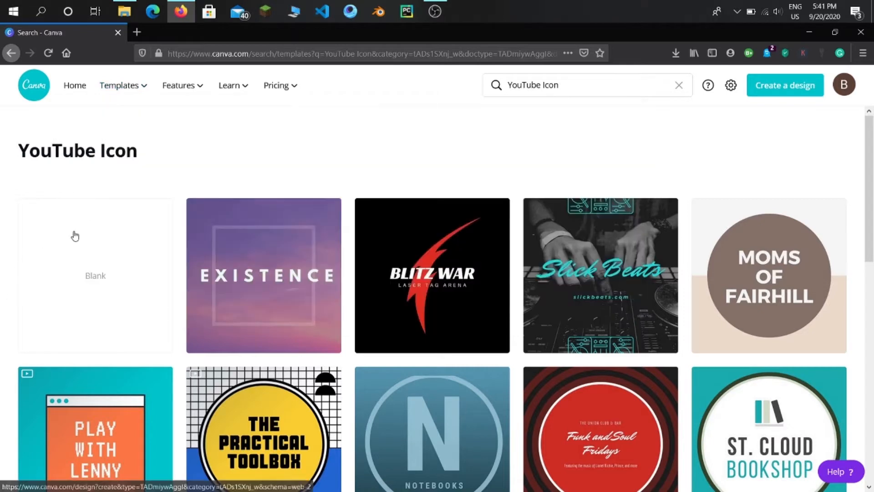
pyautogui.click(75, 235)
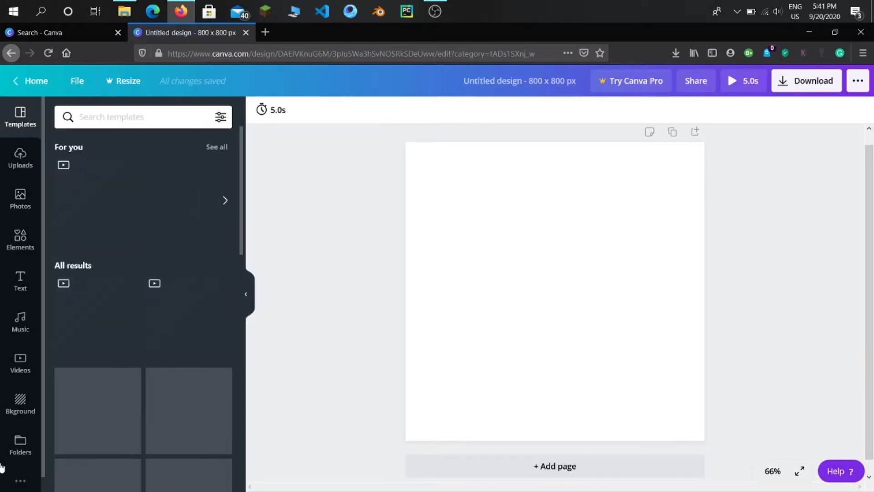
pyautogui.scroll(-1, 13, 441)
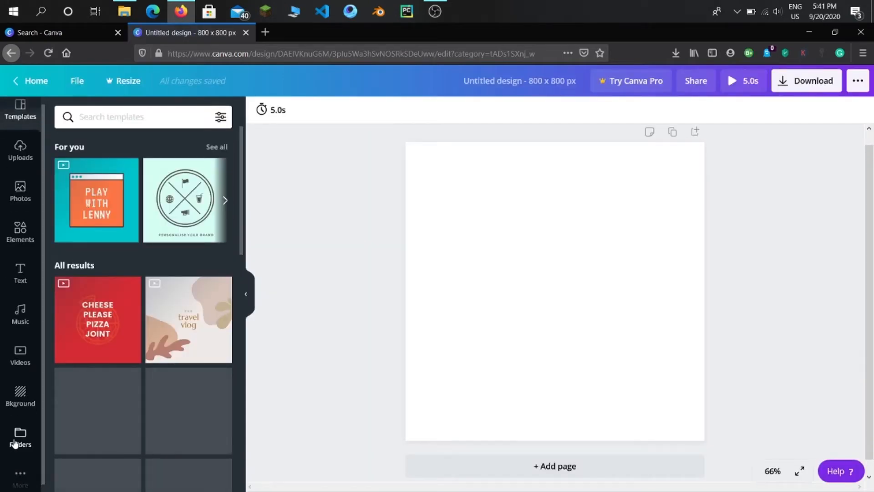
pyautogui.click(23, 389)
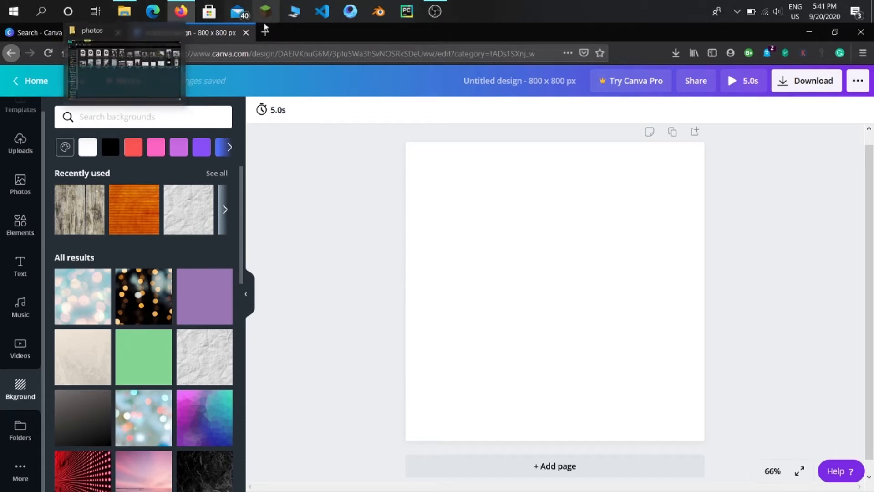
# Open google.com in a new browser tab and search for "gaming background"
pyautogui.click(265, 38)
pyautogui.write('google.com')
pyautogui.press('Return')
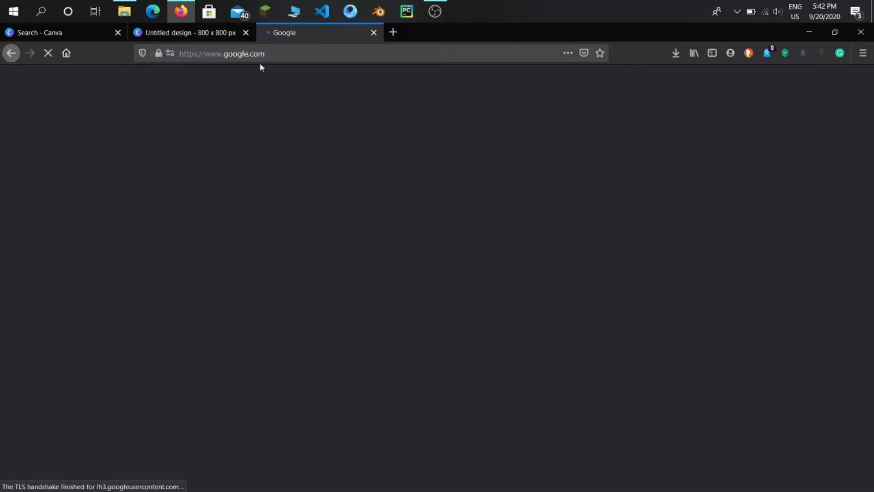
pyautogui.write('g')
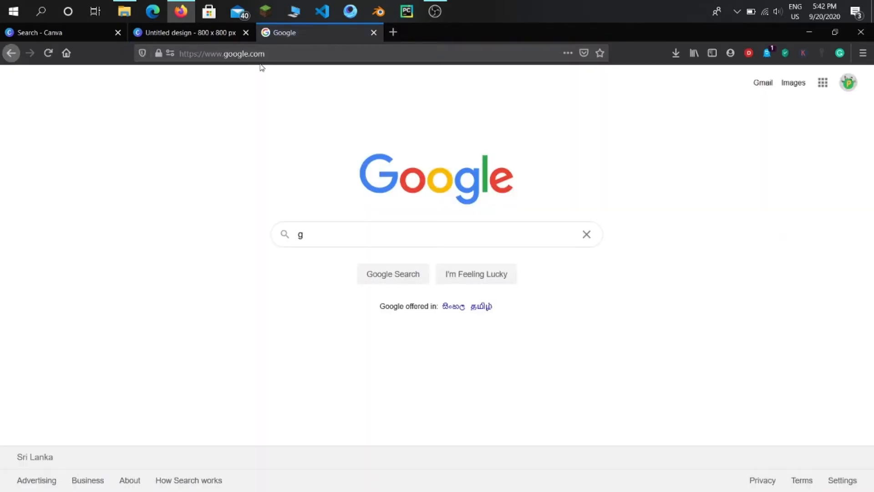
pyautogui.write('aming ba')
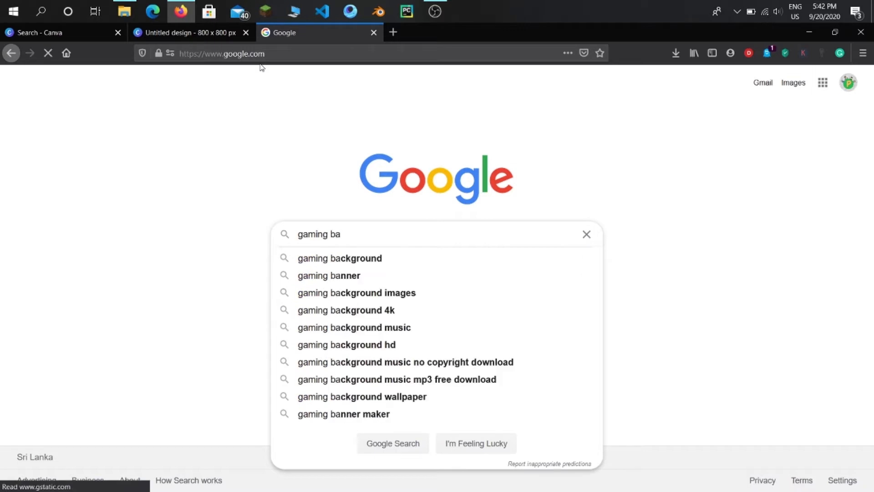
pyautogui.press('Down')
pyautogui.press('Return')
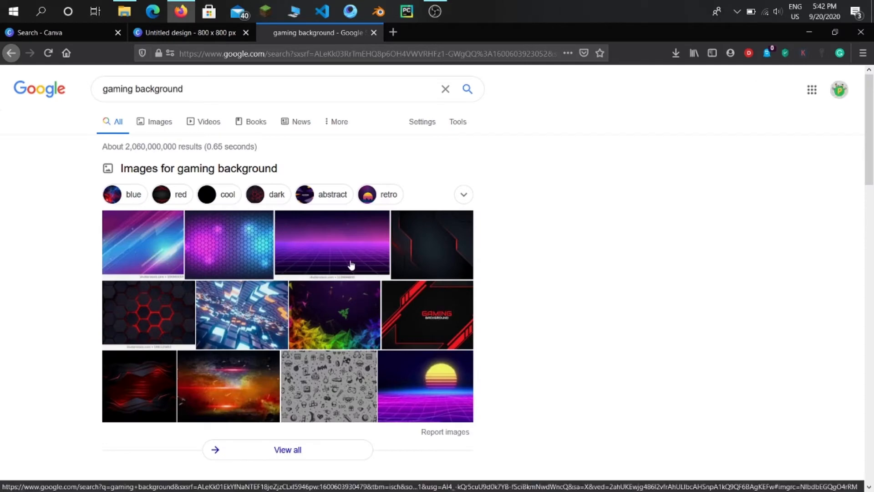
# Save the pink-and-blue hexagon gaming background image from the results to Downloads as "gaming"
pyautogui.click(326, 249)
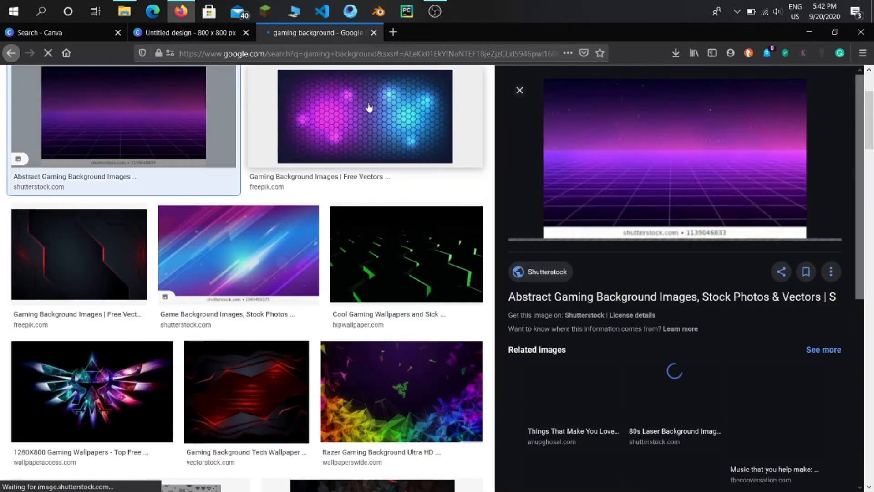
pyautogui.click(369, 107)
pyautogui.rightClick(615, 132)
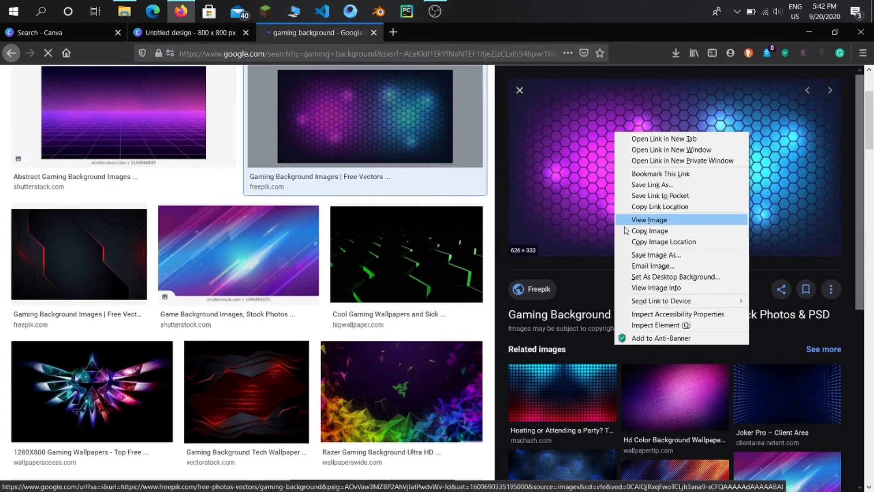
pyautogui.click(651, 255)
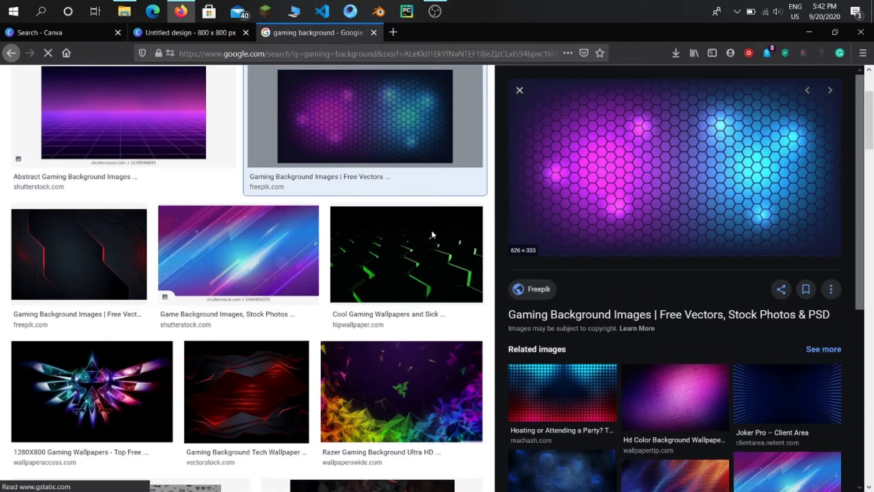
pyautogui.write('gaming')
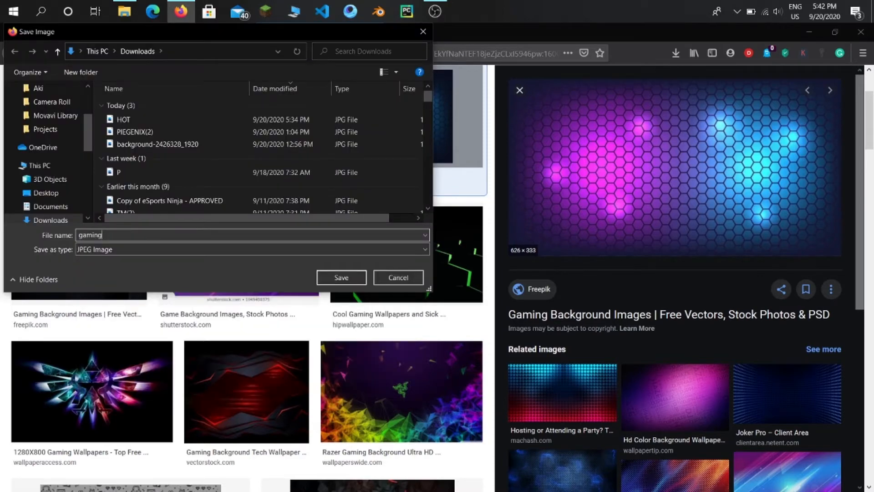
pyautogui.press('Return')
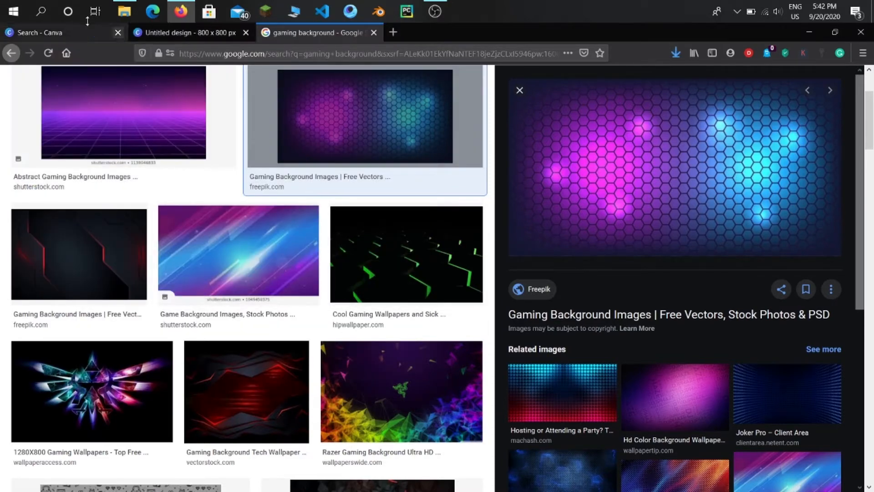
# Return to the Canva design and upload the "gaming" image from the device's Downloads folder
pyautogui.click(203, 32)
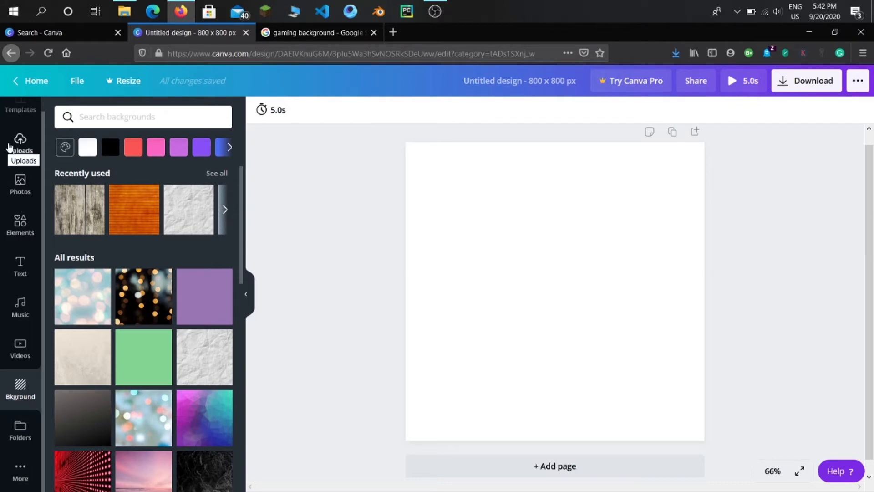
pyautogui.click(10, 146)
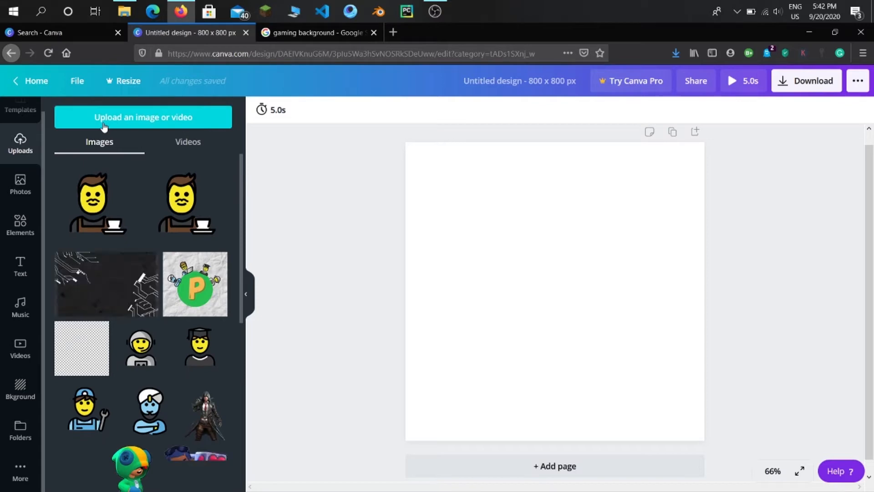
pyautogui.click(103, 124)
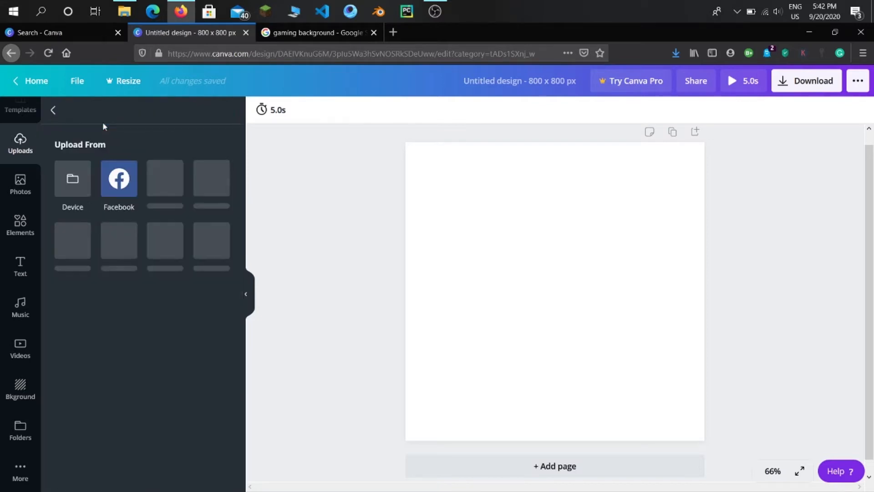
pyautogui.click(83, 169)
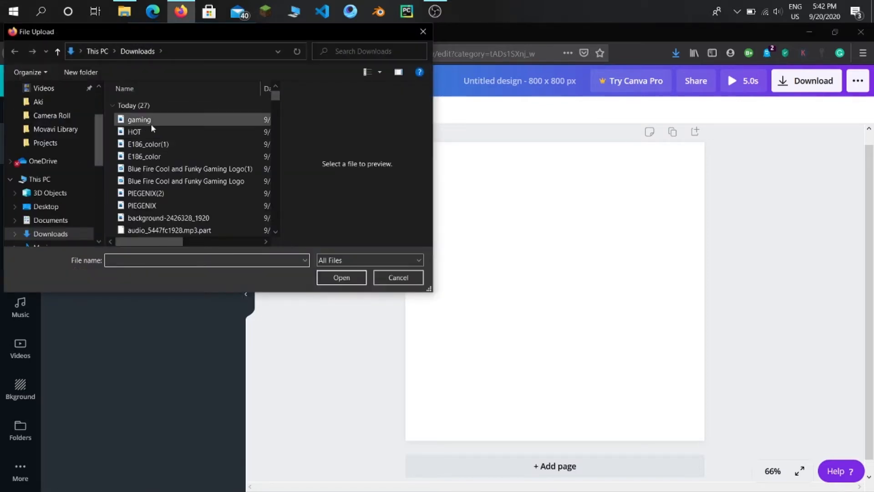
pyautogui.doubleClick(151, 123)
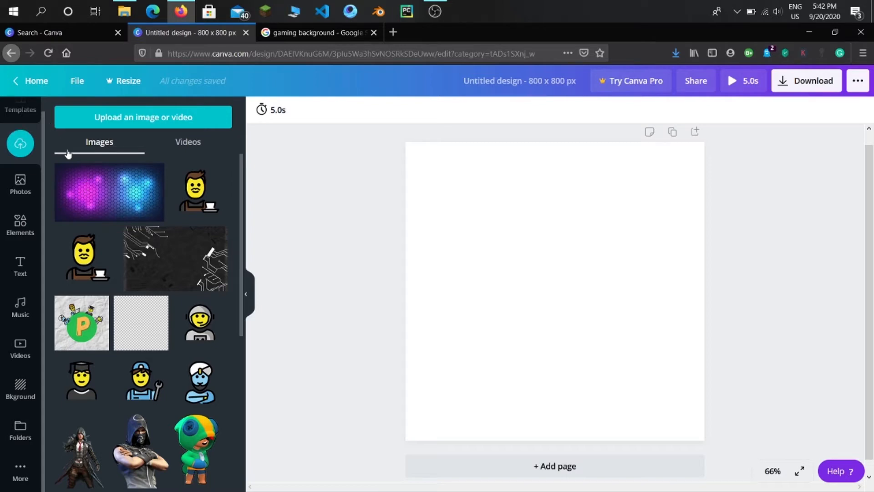
# Place the uploaded hexagon image on the blank page and set it as the background
pyautogui.moveTo(70, 171); pyautogui.dragTo(515, 250)
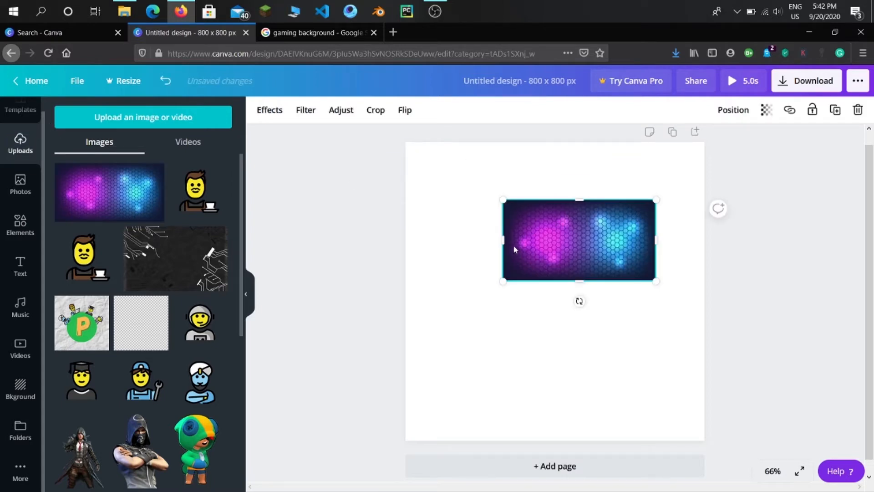
pyautogui.rightClick(561, 263)
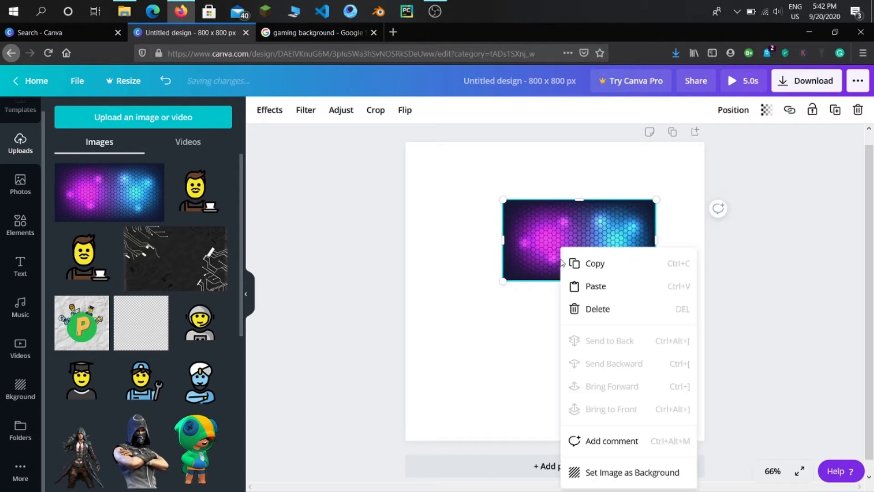
pyautogui.click(613, 473)
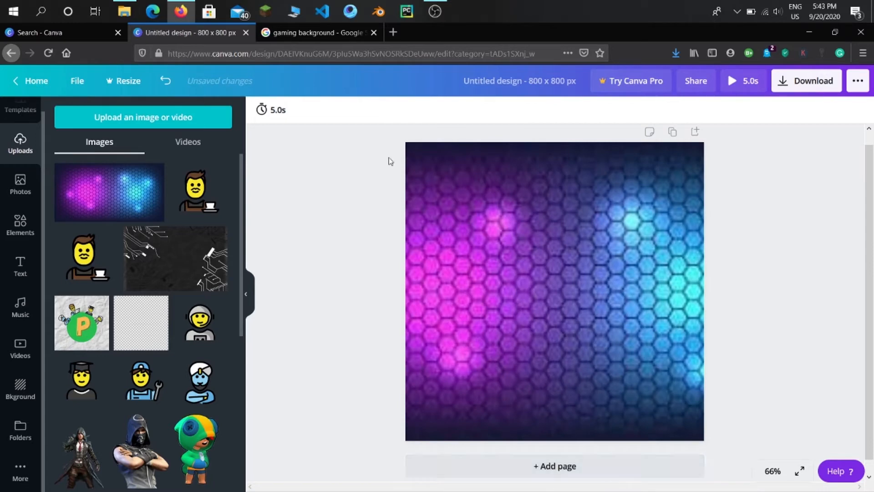
# Check the crop of the hexagon background, and detach the image from the background
pyautogui.doubleClick(414, 198)
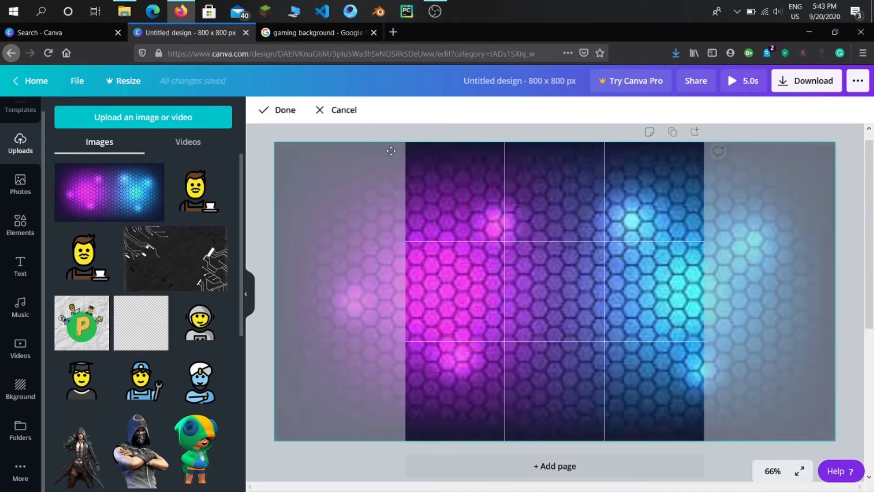
pyautogui.click(301, 117)
pyautogui.rightClick(580, 226)
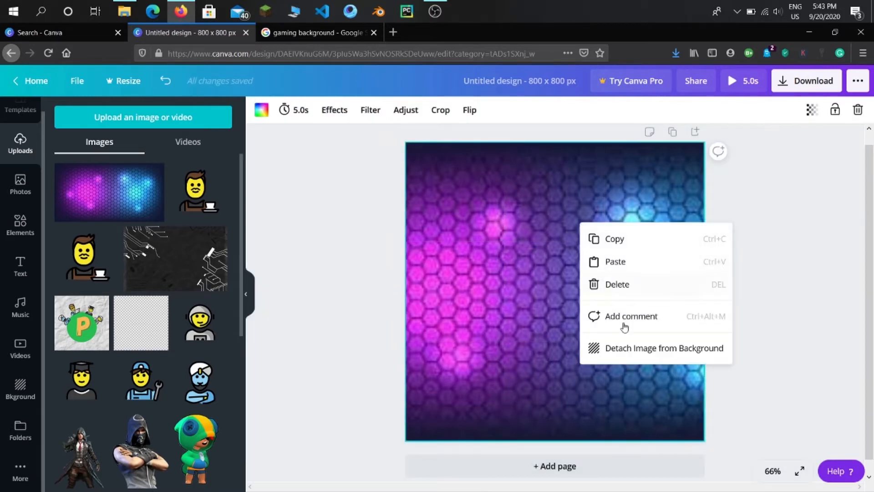
pyautogui.click(642, 353)
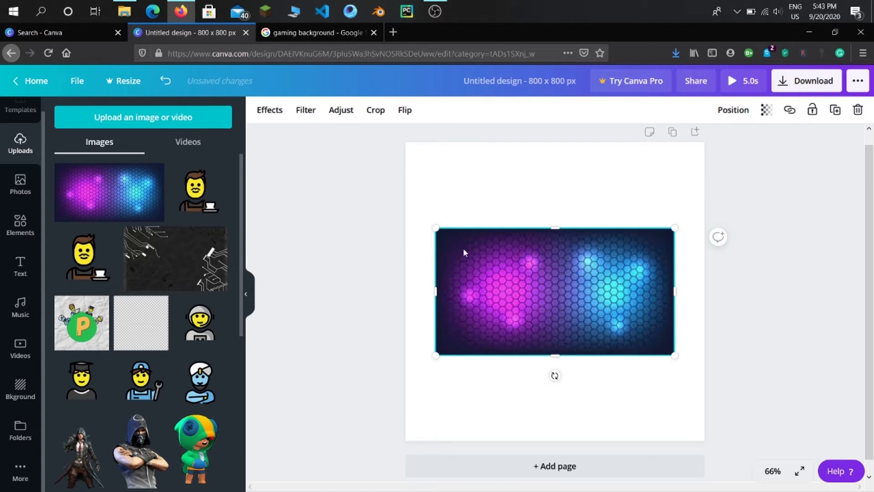
# Stretch the detached hexagon image by its edges and corners until it covers the whole page
pyautogui.moveTo(428, 210); pyautogui.dragTo(425, 199)
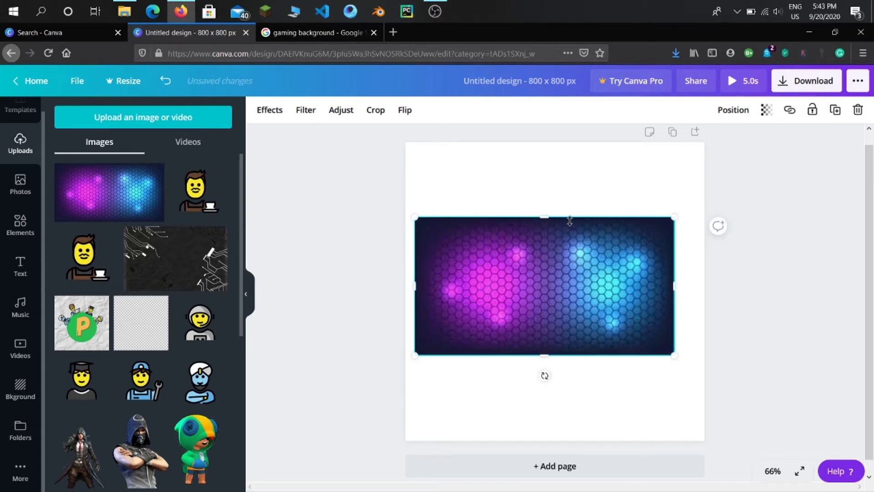
pyautogui.moveTo(545, 217)
pyautogui.mouseDown()
pyautogui.moveTo(529, 162)
pyautogui.moveTo(532, 197)
pyautogui.moveTo(550, 229)
pyautogui.mouseUp()
pyautogui.moveTo(414, 227); pyautogui.dragTo(437, 221)
pyautogui.moveTo(532, 224); pyautogui.dragTo(560, 143)
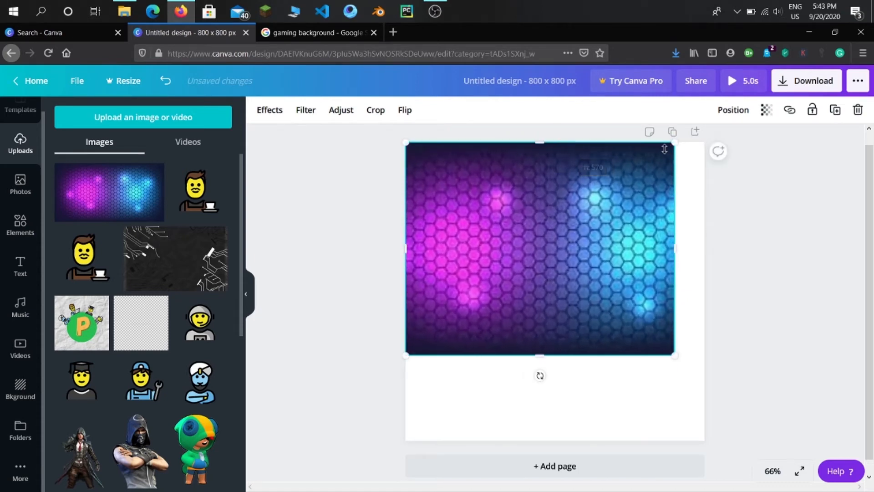
pyautogui.moveTo(672, 147); pyautogui.dragTo(724, 141)
pyautogui.moveTo(557, 354); pyautogui.dragTo(559, 446)
pyautogui.click(733, 272)
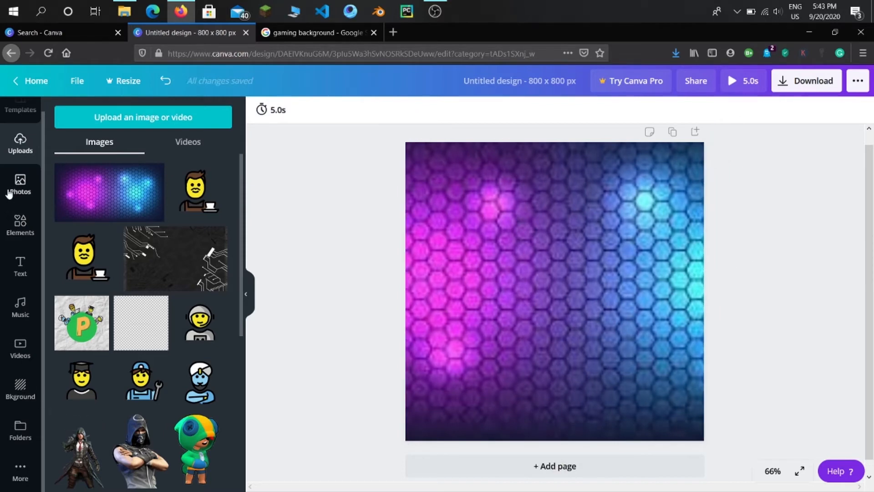
# Add the uploaded dark circuit-board image to the page and replace the background with it
pyautogui.click(14, 154)
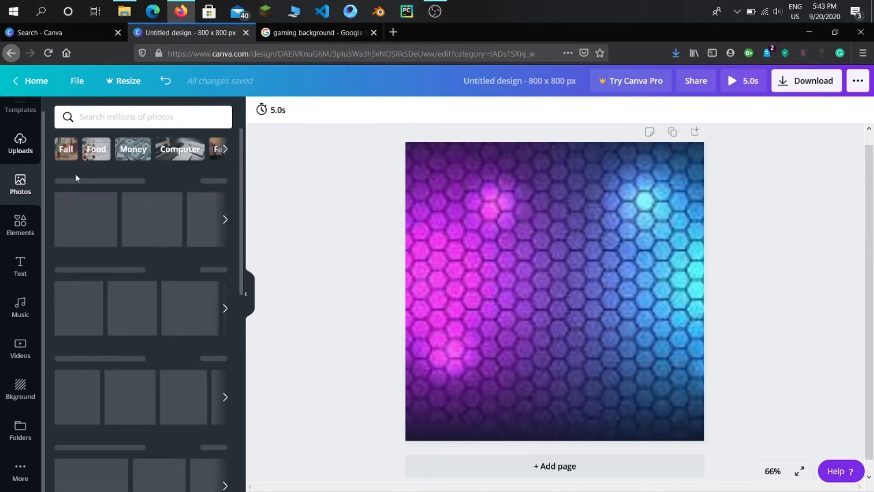
pyautogui.click(158, 281)
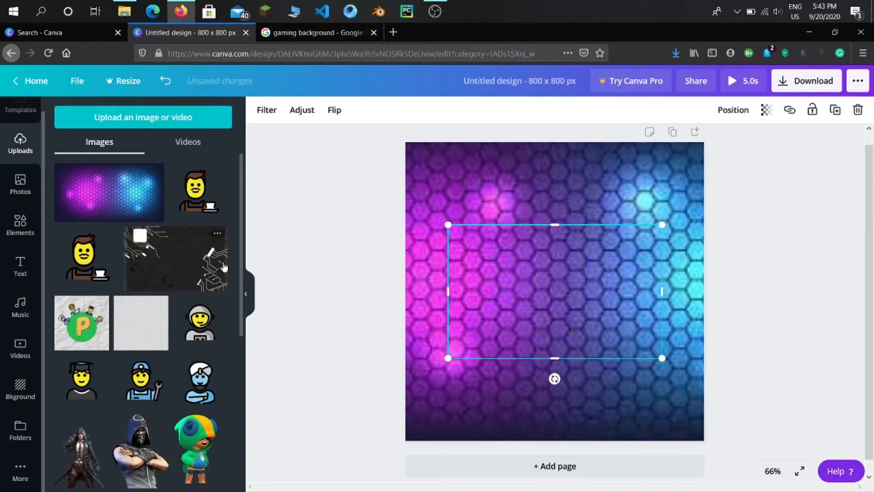
pyautogui.rightClick(554, 298)
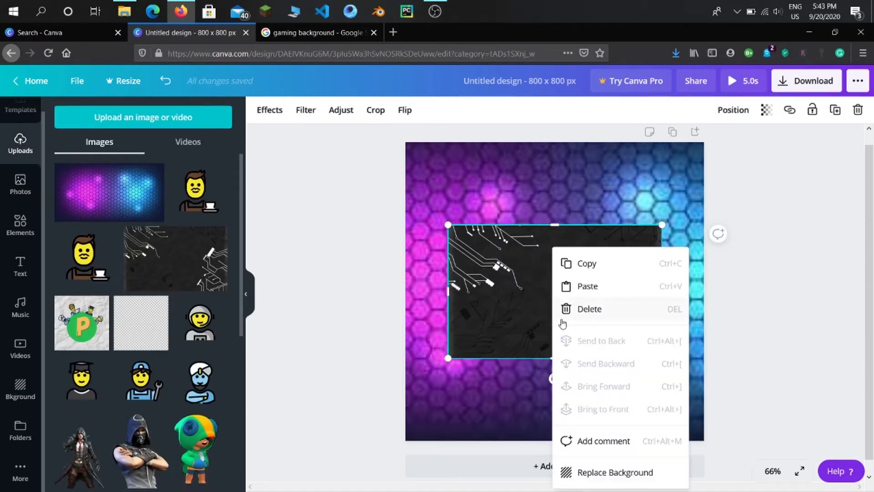
pyautogui.click(614, 474)
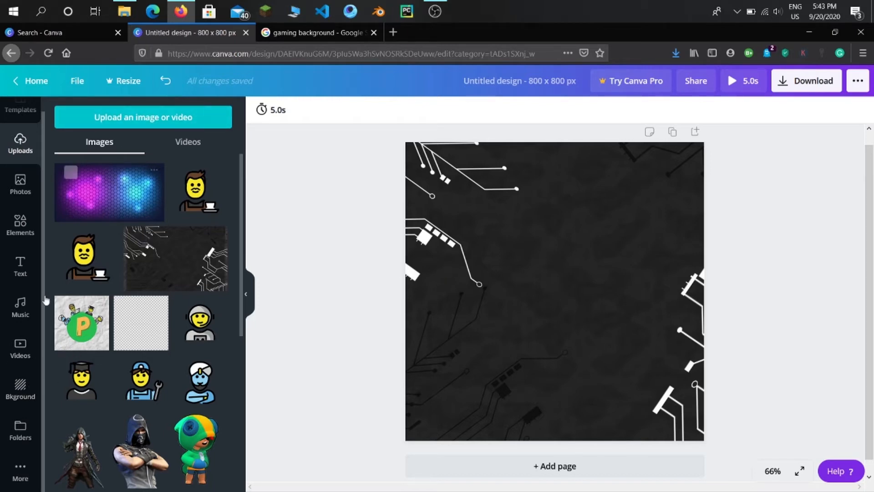
# Add the GAME ON font combination to the page and replace its wording with GAMERS
pyautogui.click(20, 266)
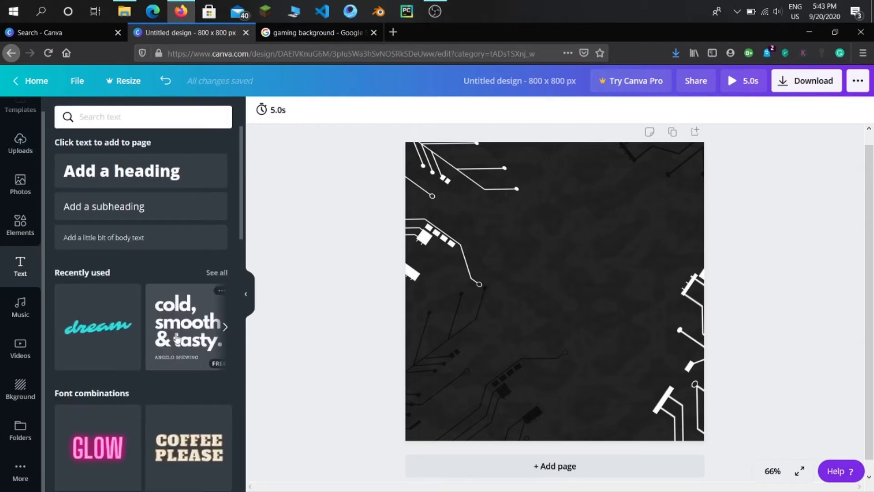
pyautogui.scroll(-7, 143, 376)
pyautogui.scroll(-5, 143, 376)
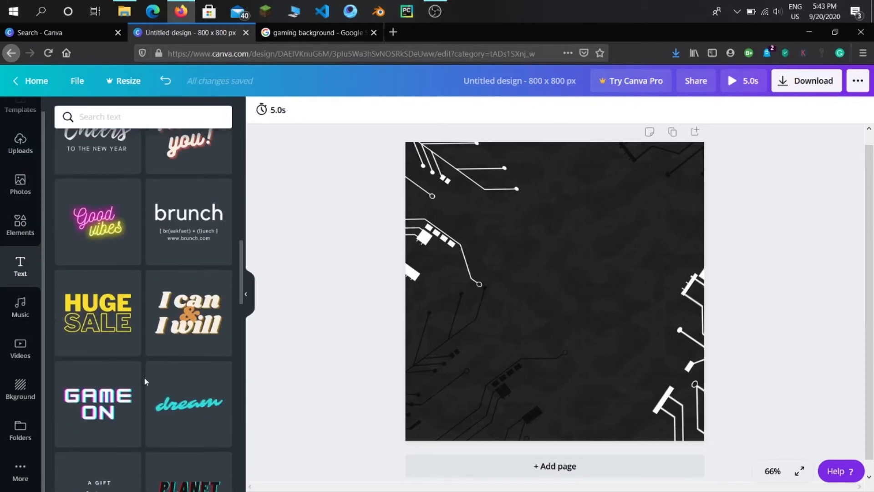
pyautogui.scroll(-2, 161, 403)
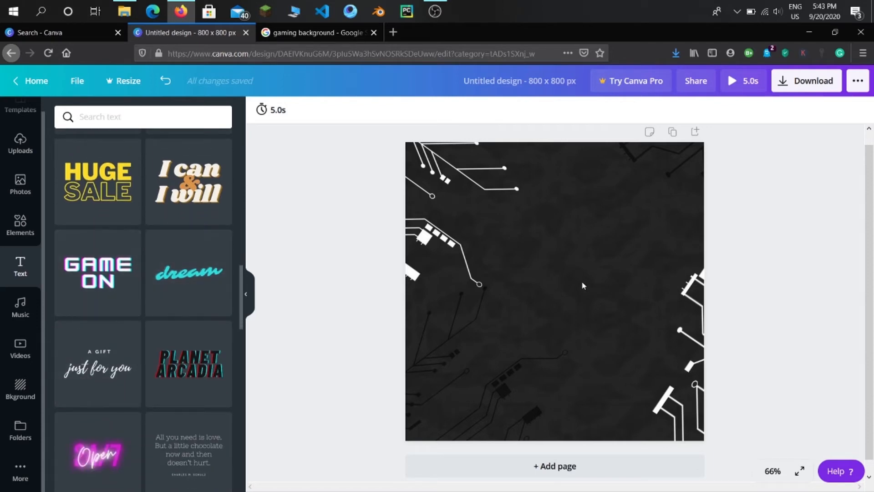
pyautogui.doubleClick(578, 305)
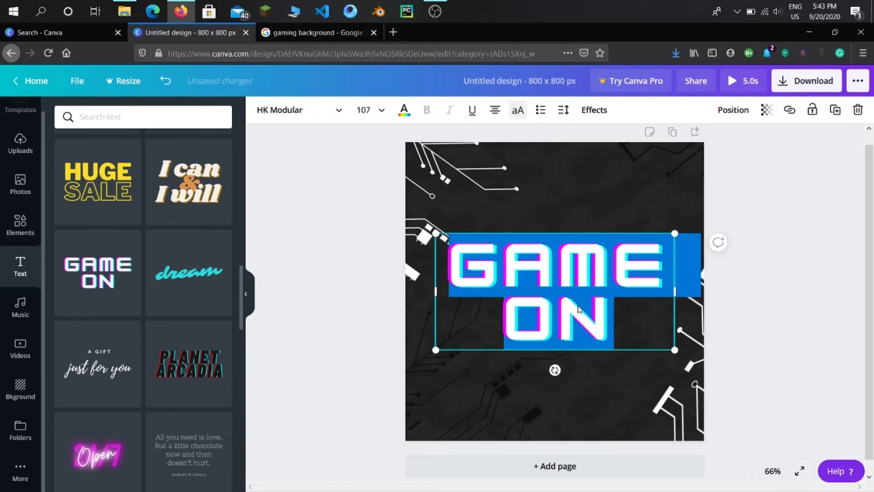
pyautogui.press('BackSpace')
pyautogui.write('GAMERS')
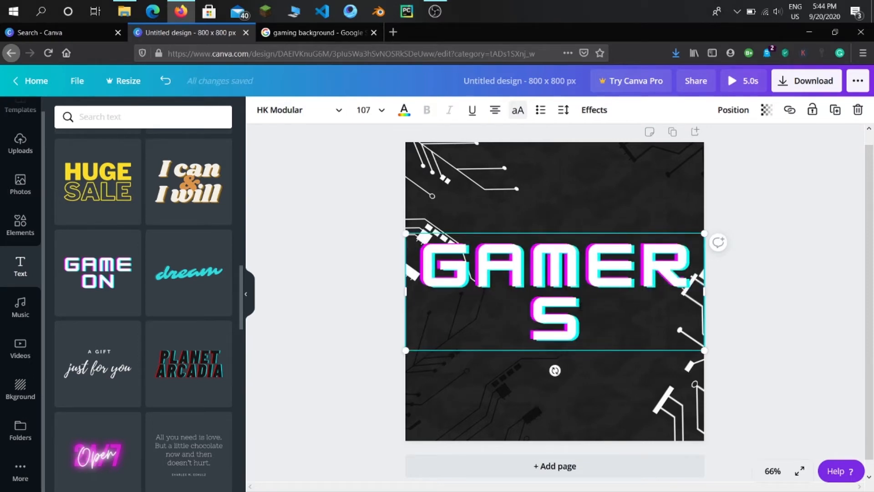
# Set the GAMERS text to font size 88 and move it slightly lower, keeping it horizontally centred on the page
pyautogui.click(381, 110)
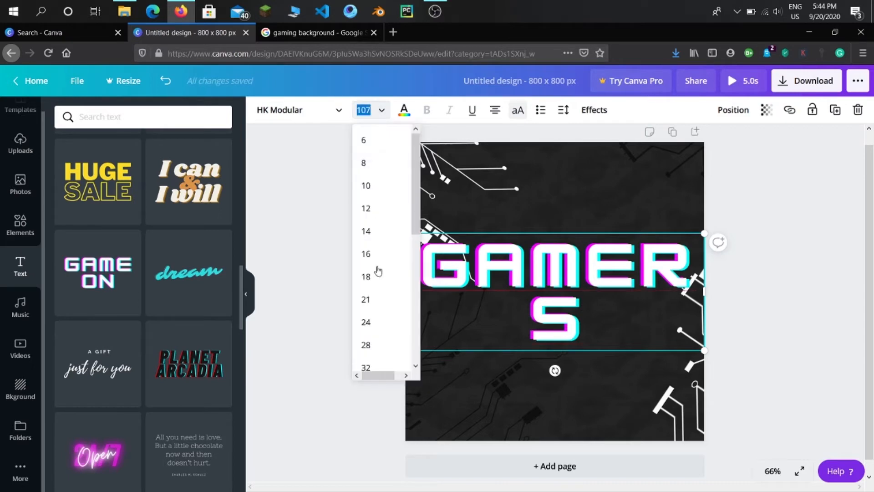
pyautogui.scroll(-3, 377, 269)
pyautogui.scroll(-2, 376, 271)
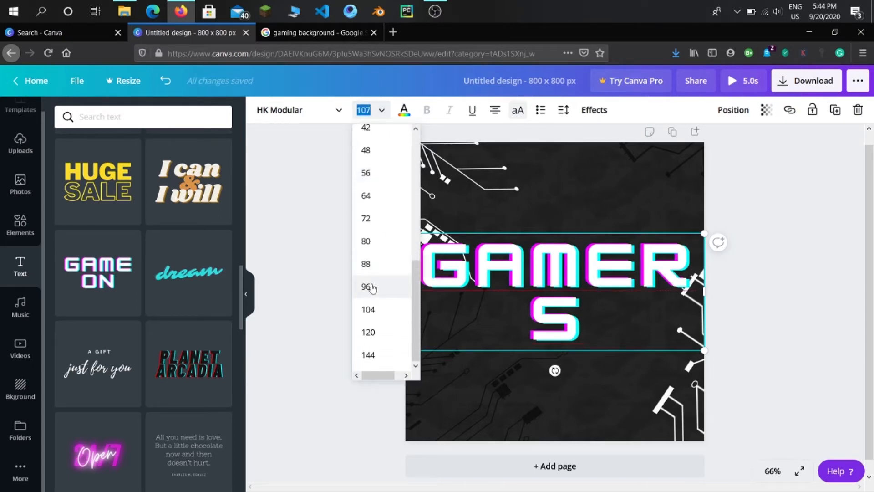
pyautogui.click(367, 263)
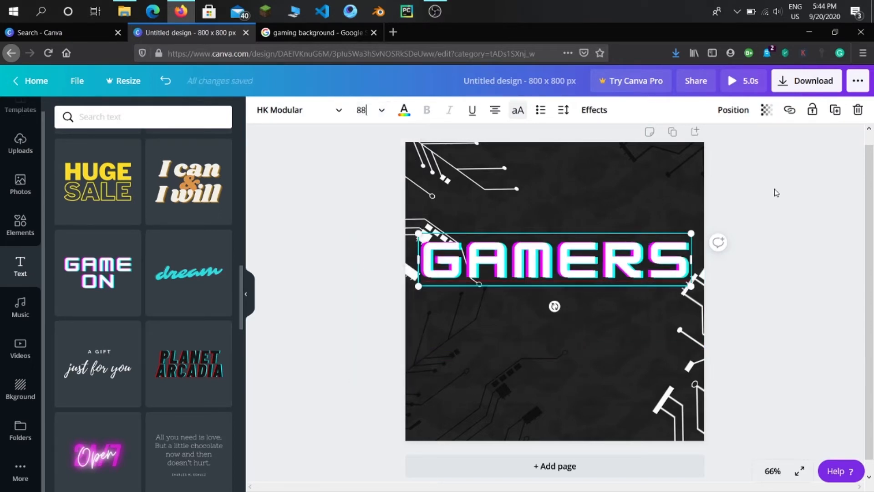
pyautogui.click(761, 186)
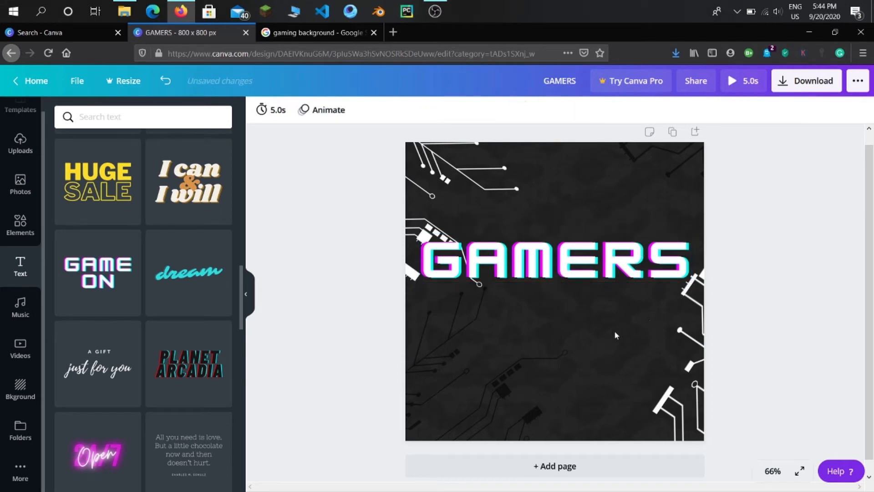
pyautogui.moveTo(633, 262); pyautogui.dragTo(632, 287)
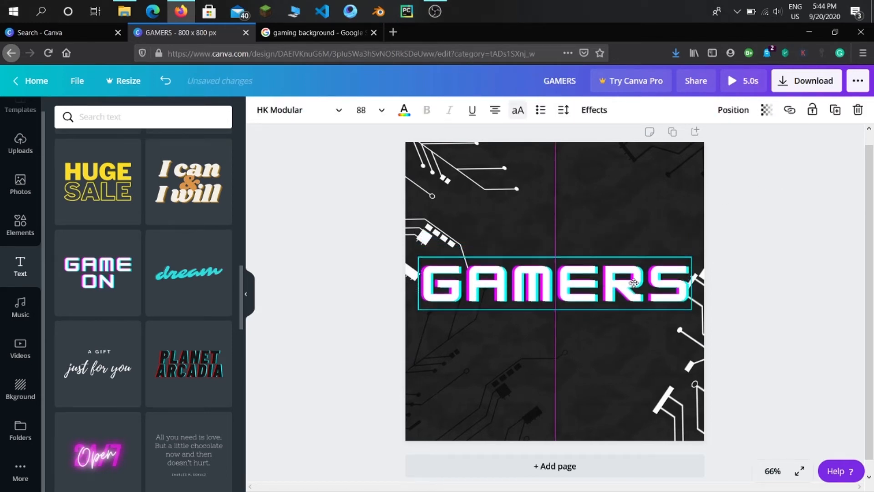
# Open openmoji.org in place of the Google image results and search its emoji library for "man"
pyautogui.click(340, 37)
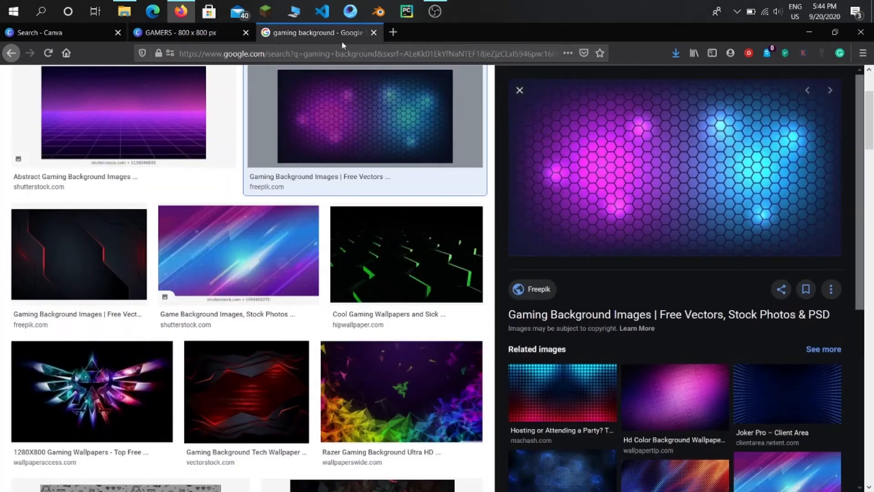
pyautogui.click(351, 54)
pyautogui.press('BackSpace')
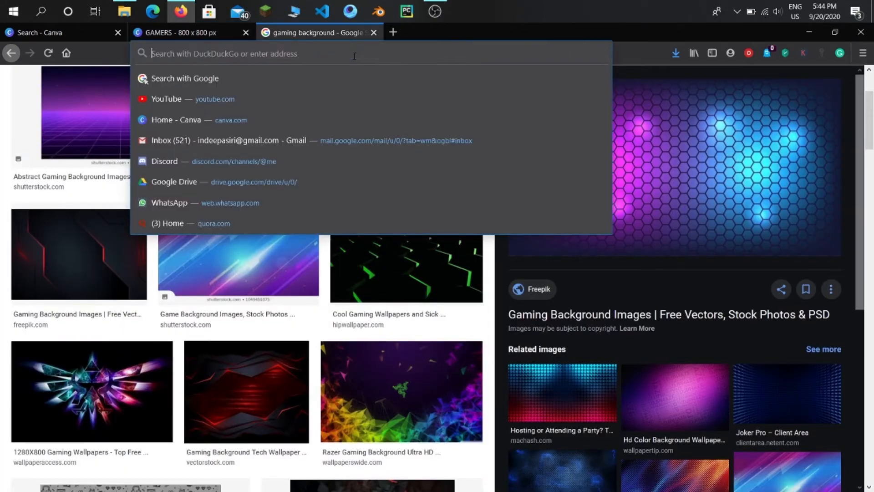
pyautogui.write('openmoji.org/')
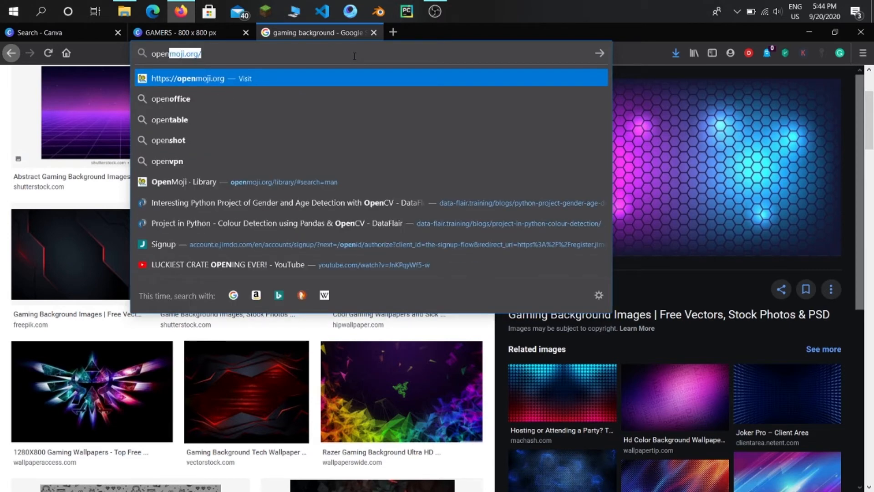
pyautogui.press('Return')
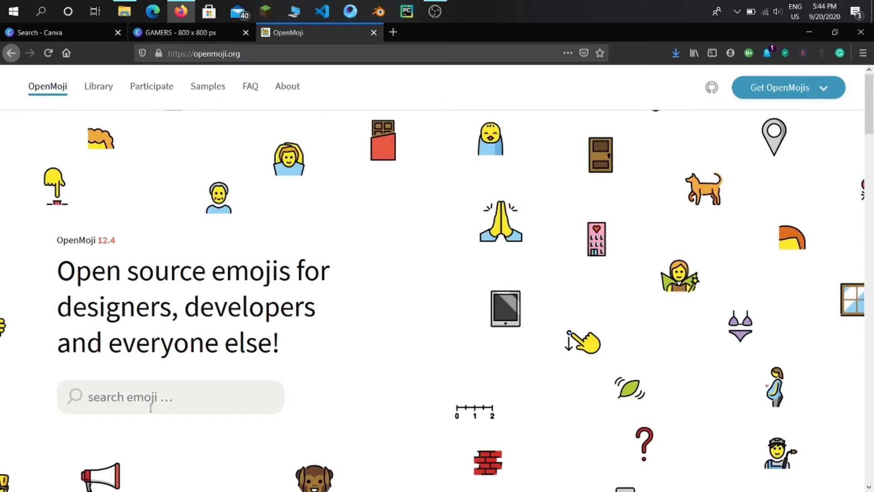
pyautogui.write('man')
pyautogui.press('Return')
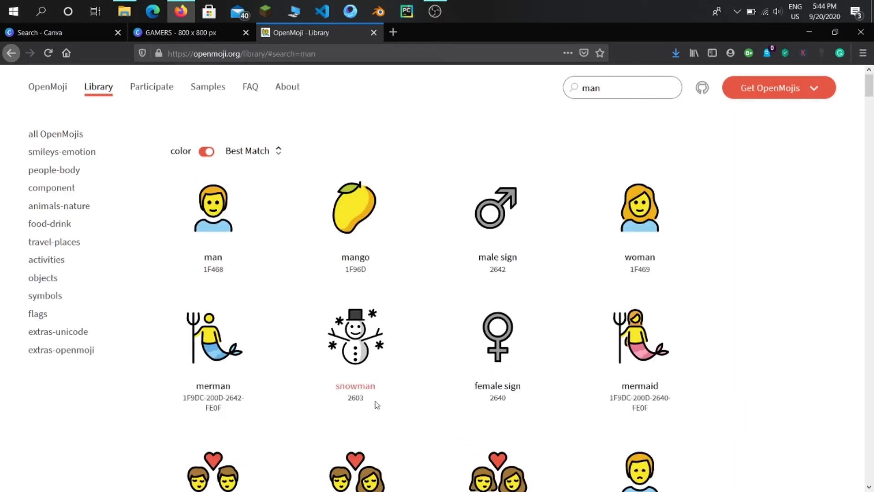
# Look through the "man" emoji results for a character that suits the icon
pyautogui.scroll(-10, 611, 390)
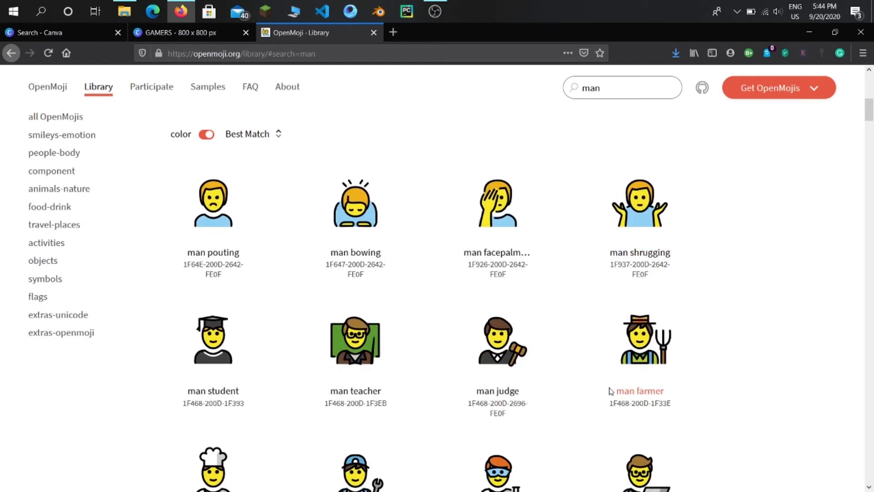
pyautogui.scroll(-5, 592, 387)
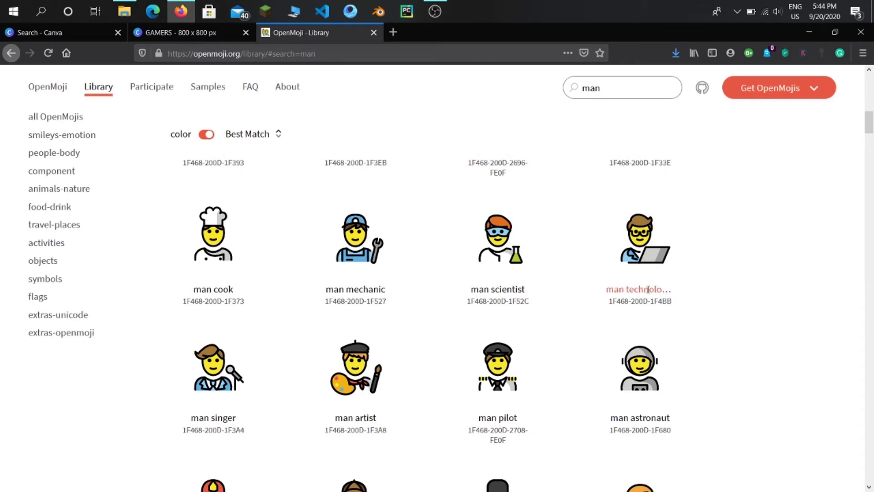
pyautogui.scroll(-2, 645, 276)
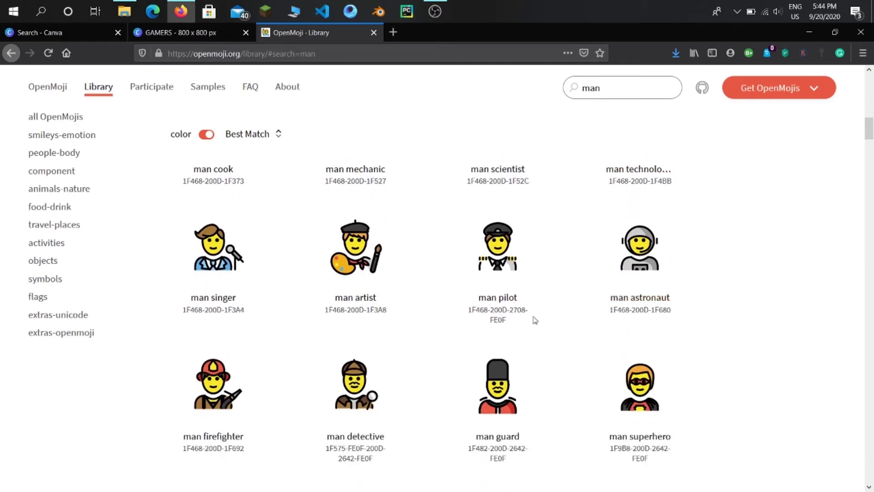
pyautogui.scroll(-6, 471, 356)
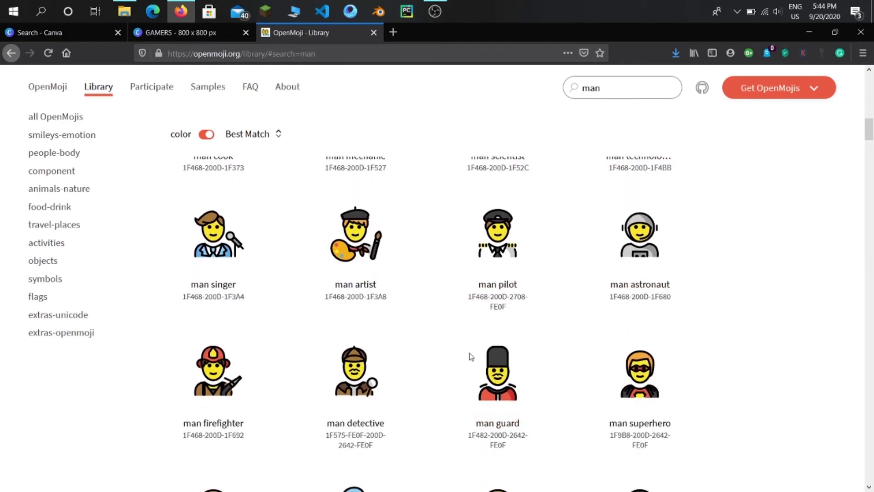
pyautogui.scroll(-10, 406, 341)
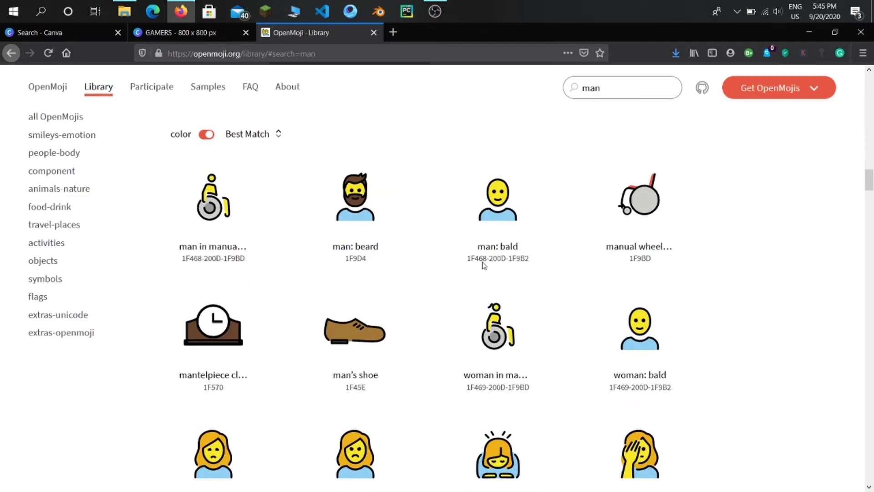
pyautogui.scroll(-20, 555, 296)
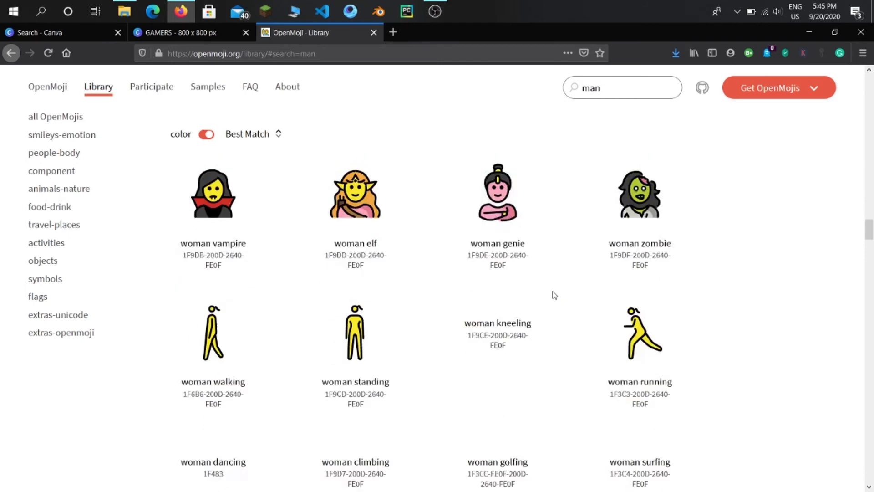
pyautogui.scroll(-8, 554, 295)
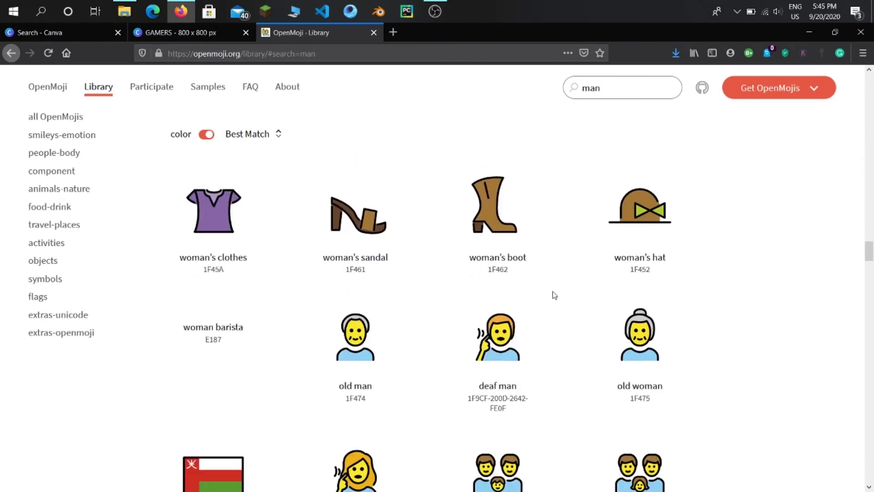
pyautogui.scroll(-1, 555, 295)
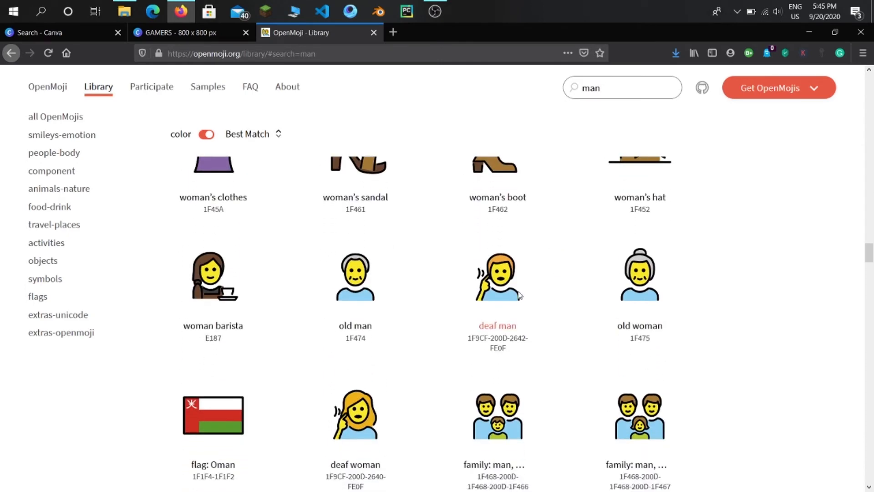
pyautogui.scroll(-1, 483, 273)
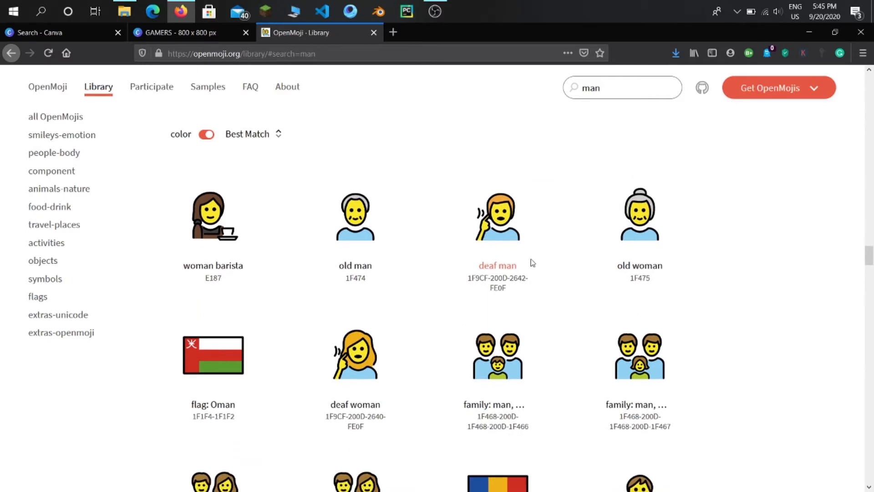
pyautogui.scroll(-7, 532, 263)
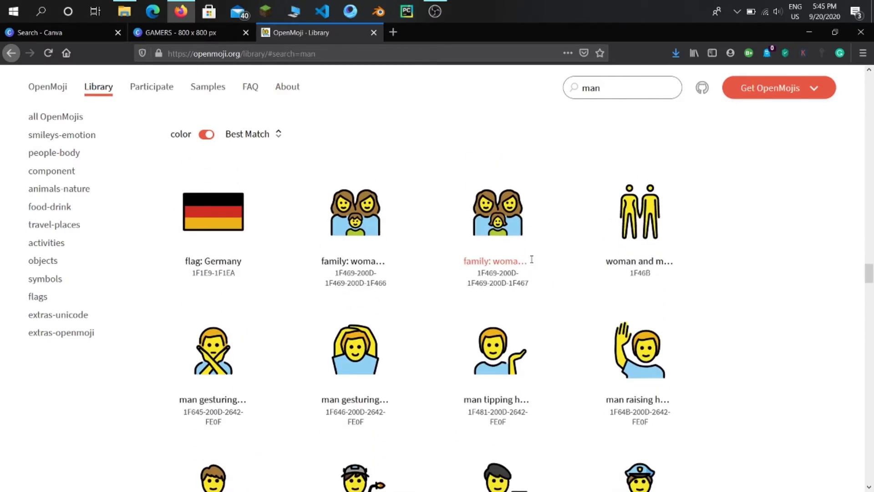
pyautogui.scroll(-3, 532, 262)
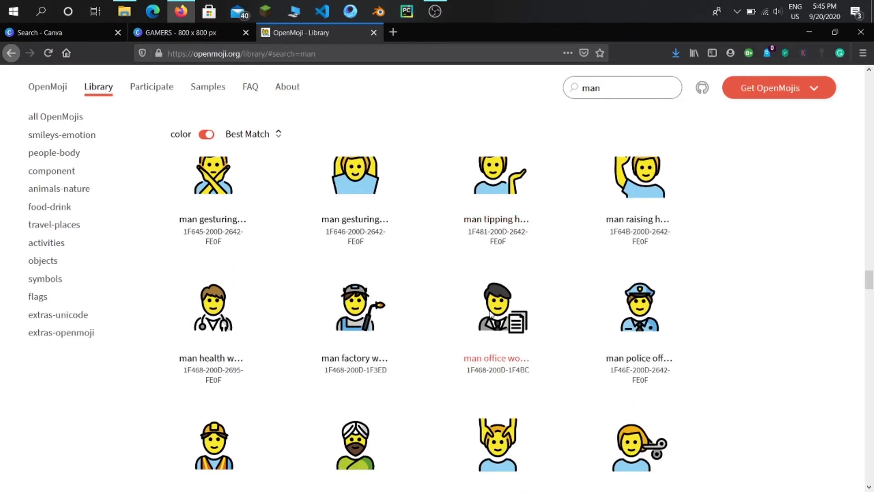
pyautogui.scroll(-2, 488, 314)
pyautogui.scroll(-3, 600, 269)
# Open the "man gesturing OK" emoji and save its colour version as a PNG file
pyautogui.scroll(2, 596, 271)
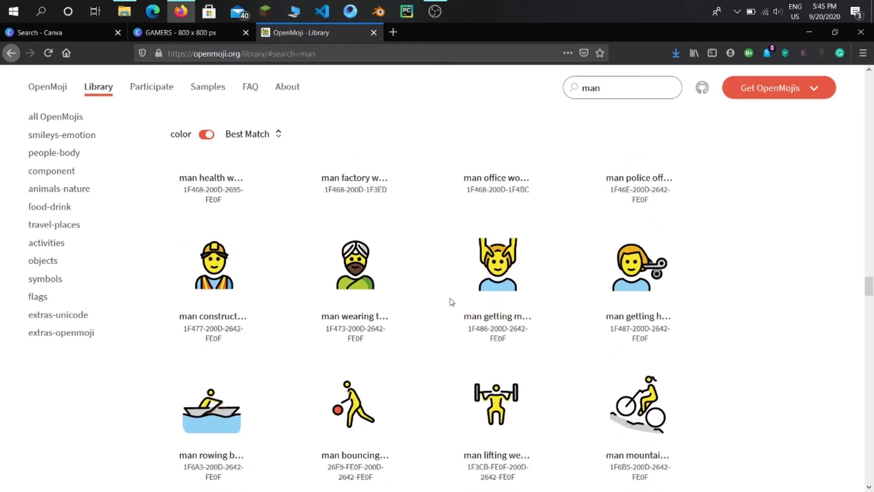
pyautogui.scroll(4, 482, 319)
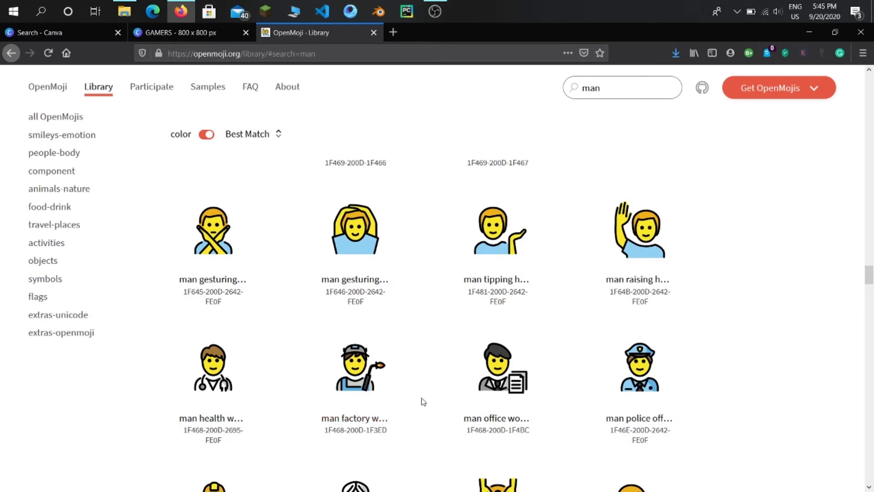
pyautogui.click(352, 226)
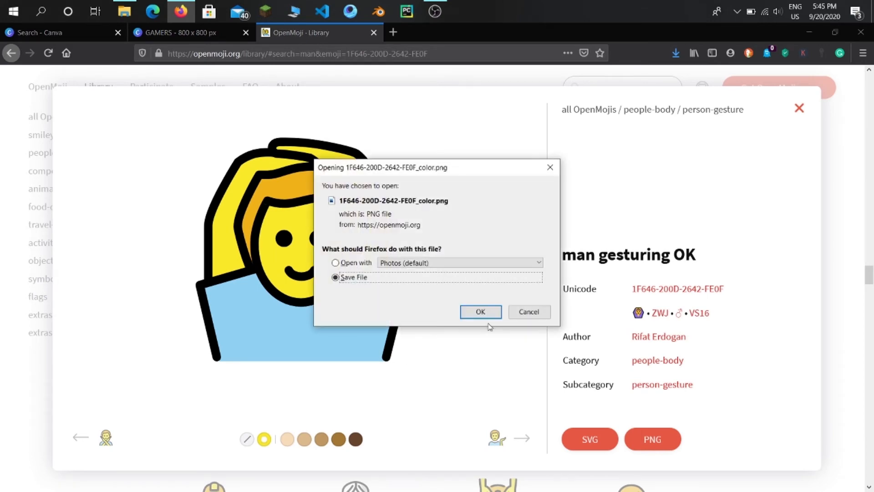
pyautogui.click(481, 313)
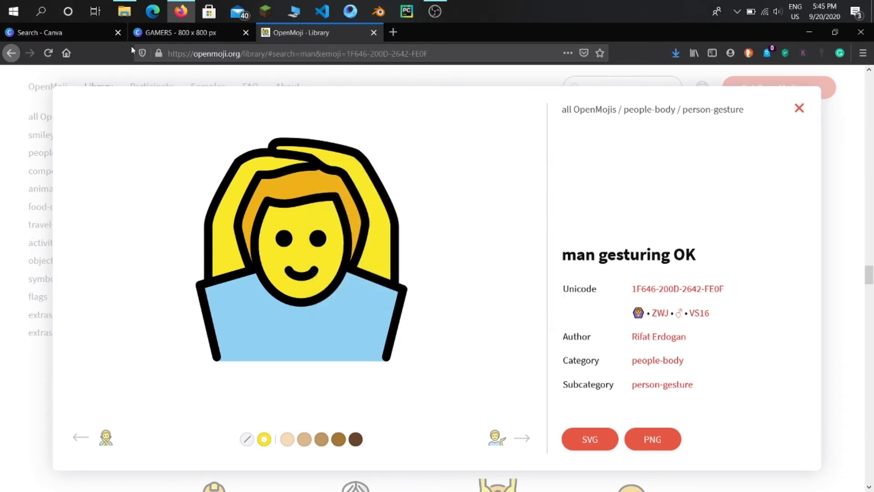
# Switch back to the Canva design and upload the saved man gesturing OK PNG from the device to the image uploads
pyautogui.click(158, 40)
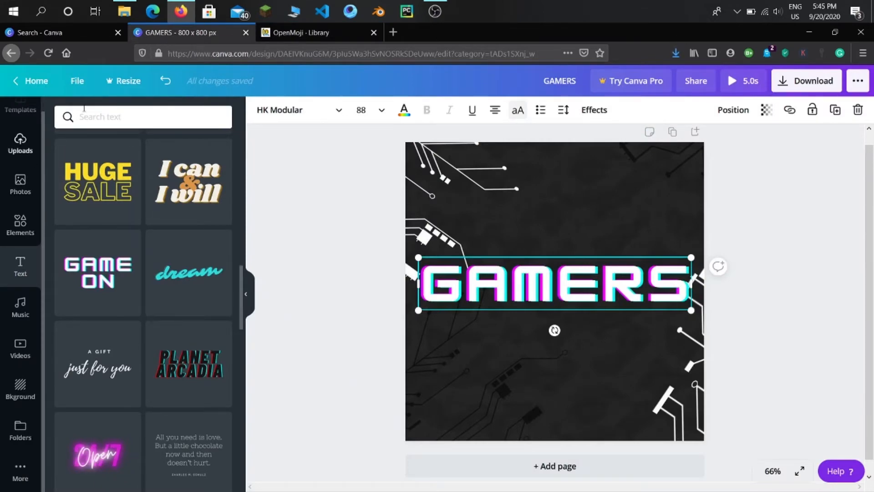
pyautogui.click(20, 144)
pyautogui.click(174, 119)
pyautogui.click(79, 162)
pyautogui.doubleClick(140, 121)
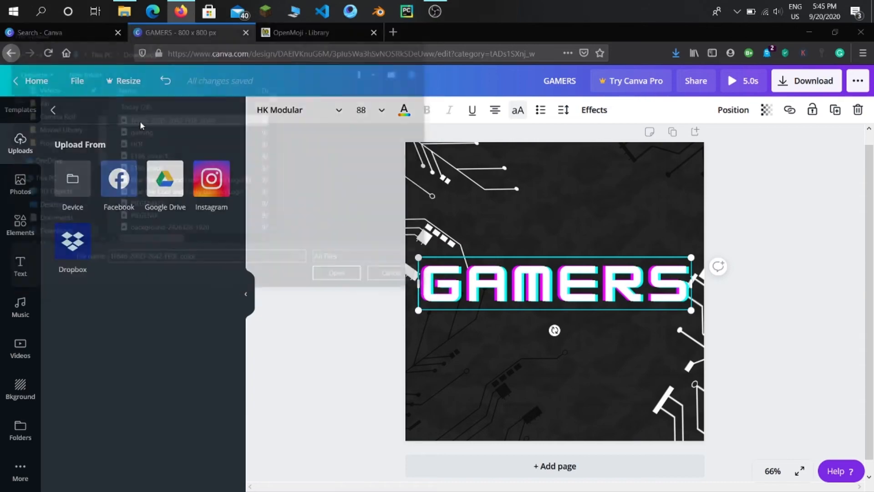
pyautogui.rightClick(140, 121)
pyautogui.click(64, 144)
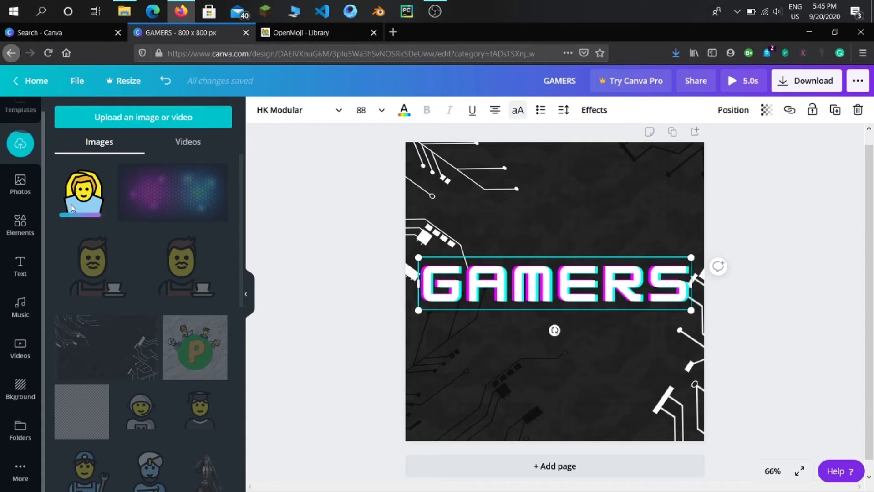
pyautogui.click(150, 150)
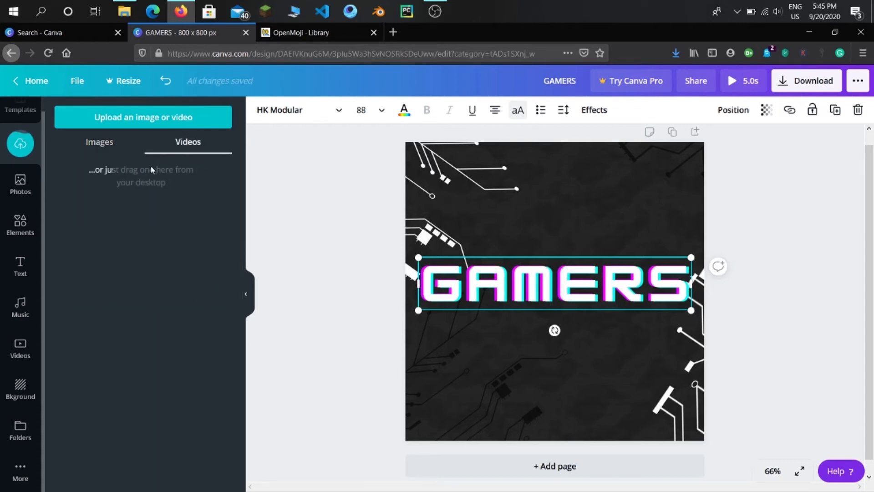
pyautogui.click(101, 152)
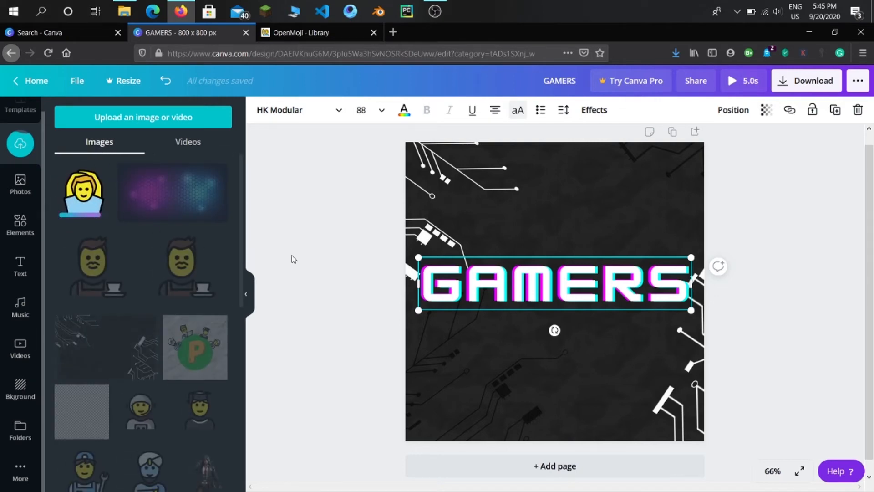
# Add the uploaded man gesturing OK image to the GAMERS design
pyautogui.click(280, 255)
pyautogui.click(103, 169)
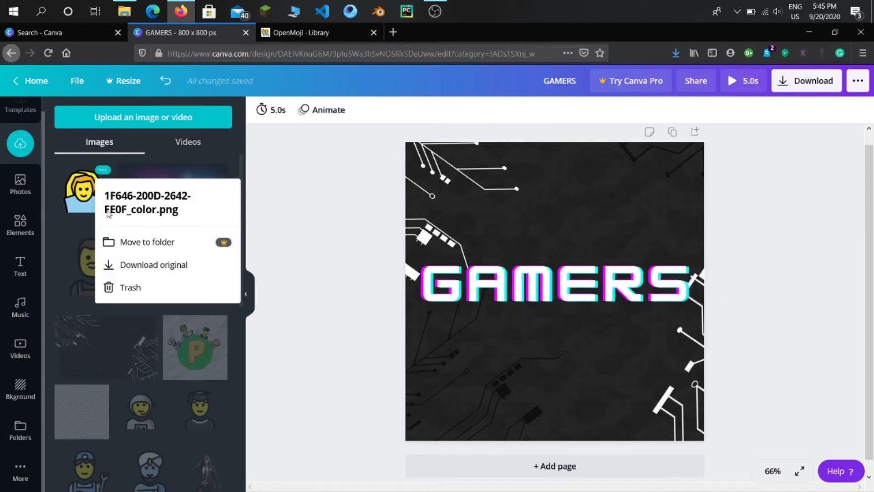
pyautogui.click(83, 203)
pyautogui.click(83, 203)
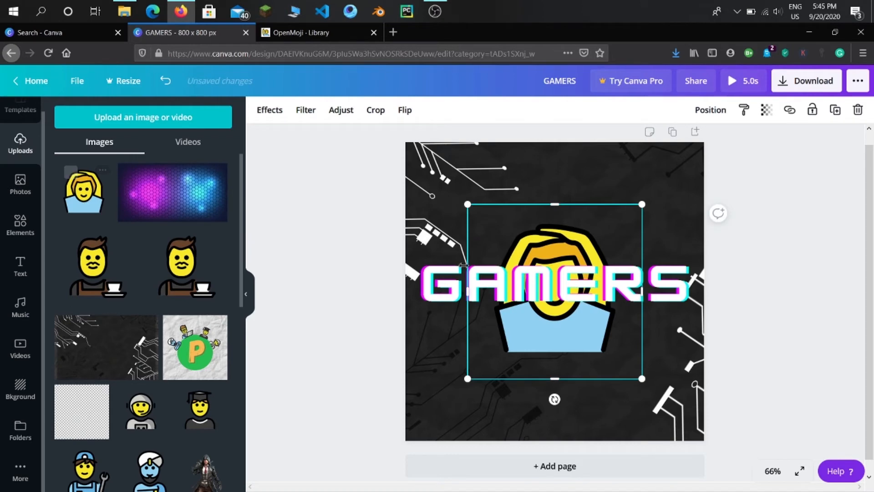
# Bring the man gesturing OK image forward so it sits in front of the GAMERS text
pyautogui.rightClick(529, 347)
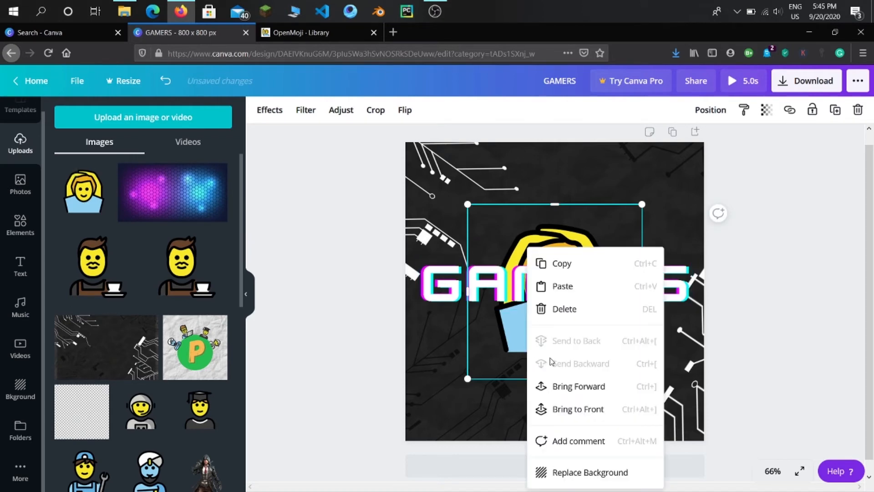
pyautogui.click(441, 395)
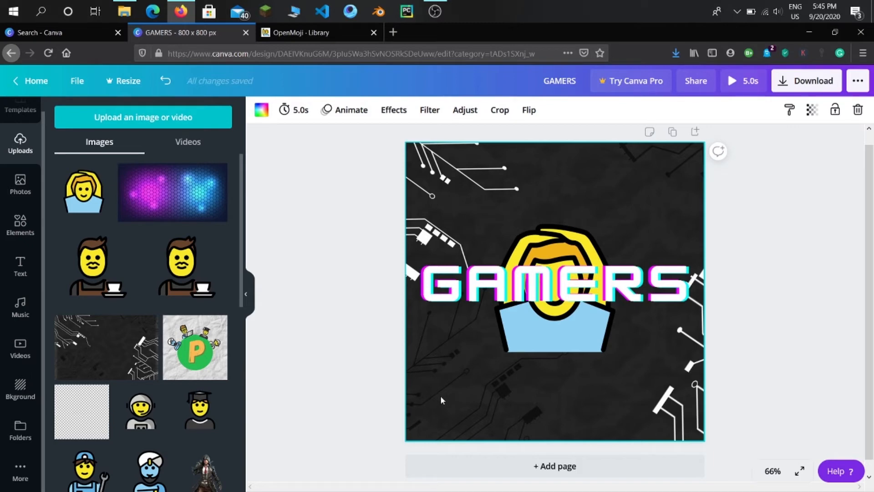
pyautogui.click(498, 334)
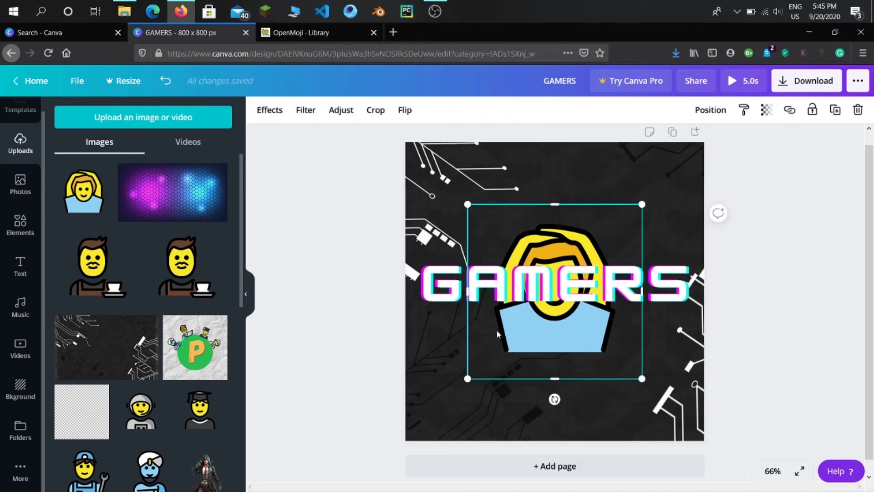
pyautogui.rightClick(494, 332)
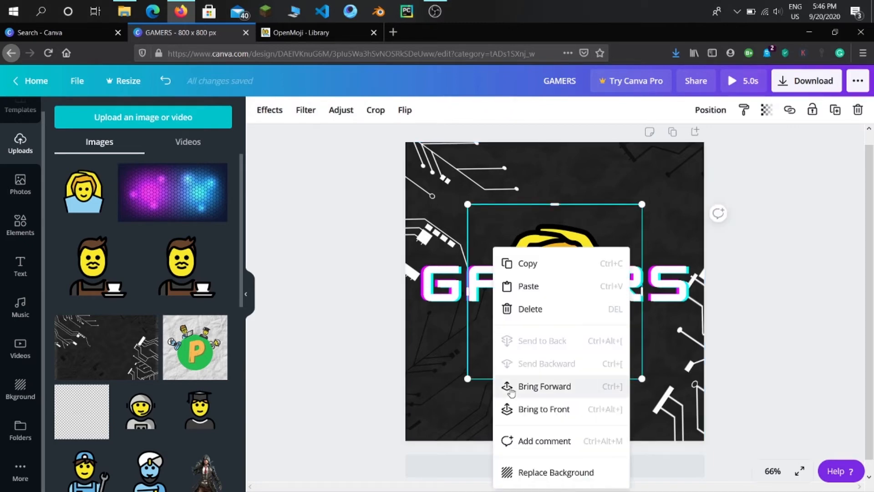
pyautogui.click(532, 394)
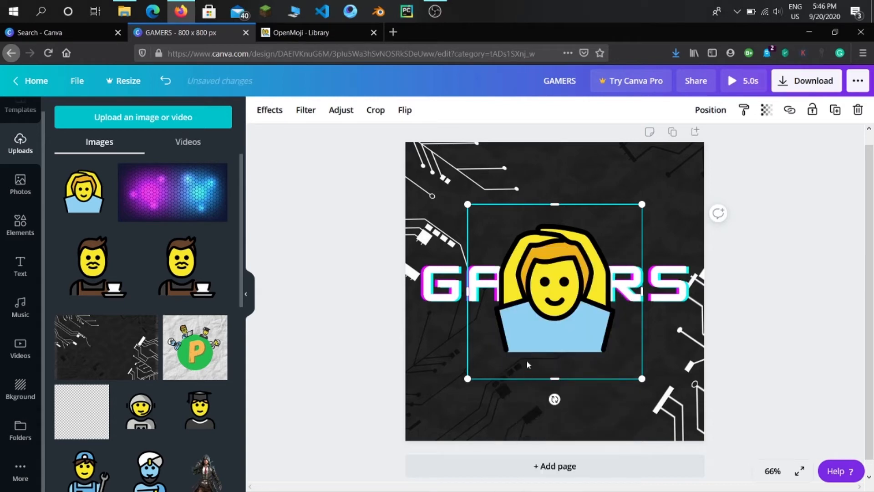
# Shrink the man gesturing OK character and centre it just above the GAMERS text
pyautogui.moveTo(525, 288); pyautogui.dragTo(525, 239)
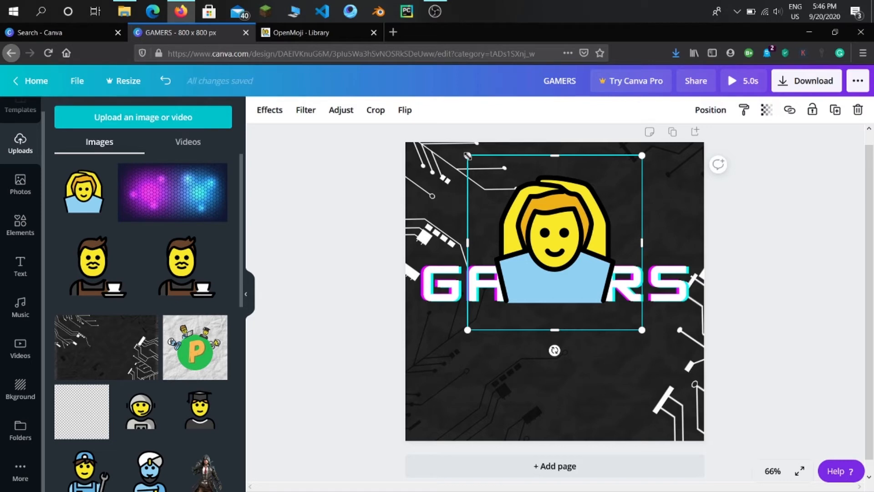
pyautogui.moveTo(467, 155); pyautogui.dragTo(559, 246)
pyautogui.moveTo(643, 288)
pyautogui.mouseDown()
pyautogui.moveTo(555, 235)
pyautogui.moveTo(644, 288)
pyautogui.mouseUp()
pyautogui.moveTo(595, 273); pyautogui.dragTo(548, 213)
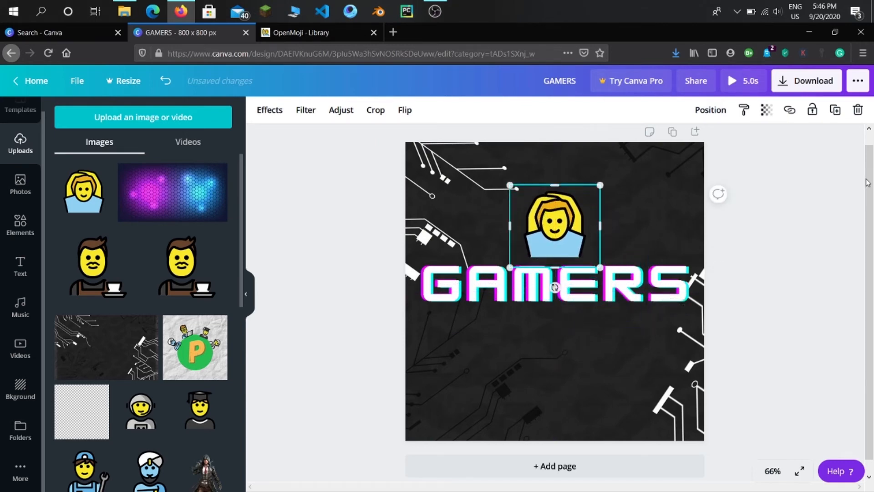
pyautogui.click(801, 193)
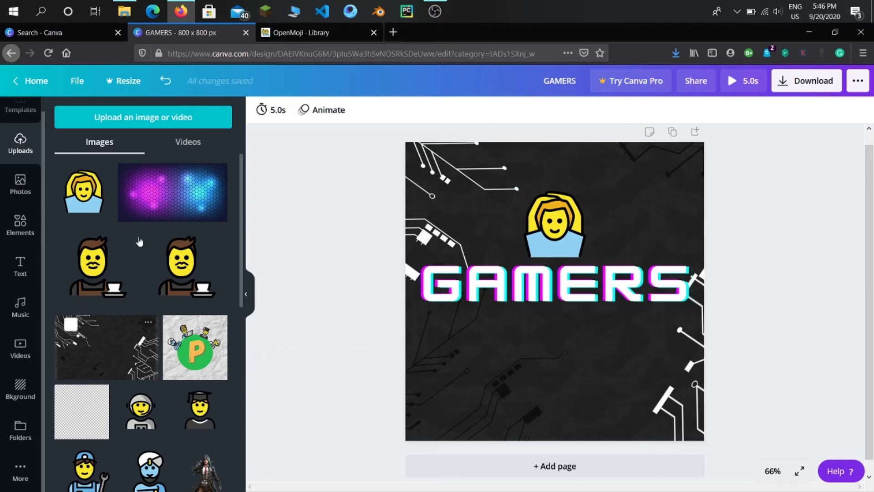
# Switch to the OpenMoji library, close the man gesturing OK details and search for "gaming"
pyautogui.click(299, 40)
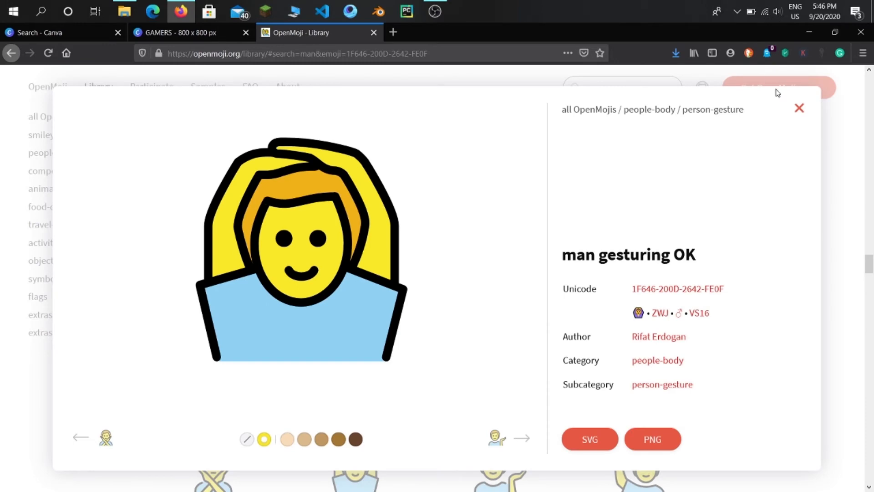
pyautogui.click(799, 108)
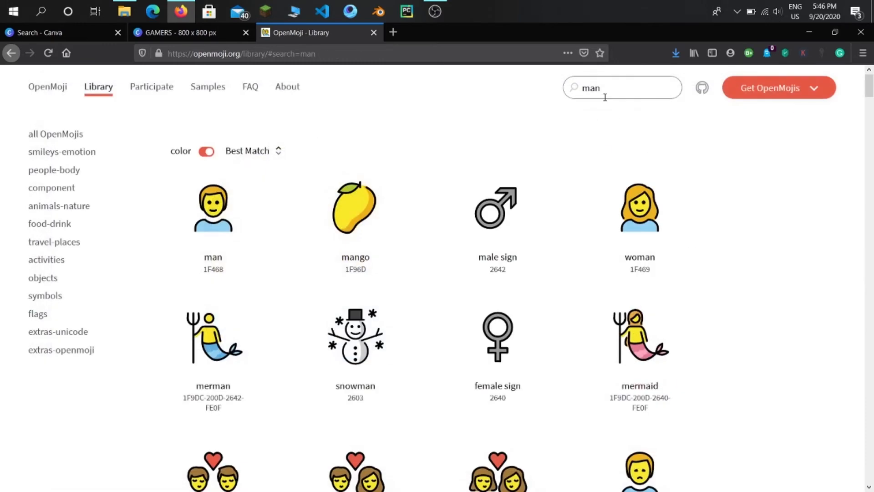
pyautogui.press('BackSpace')
pyautogui.press('BackSpace')
pyautogui.write('gaming')
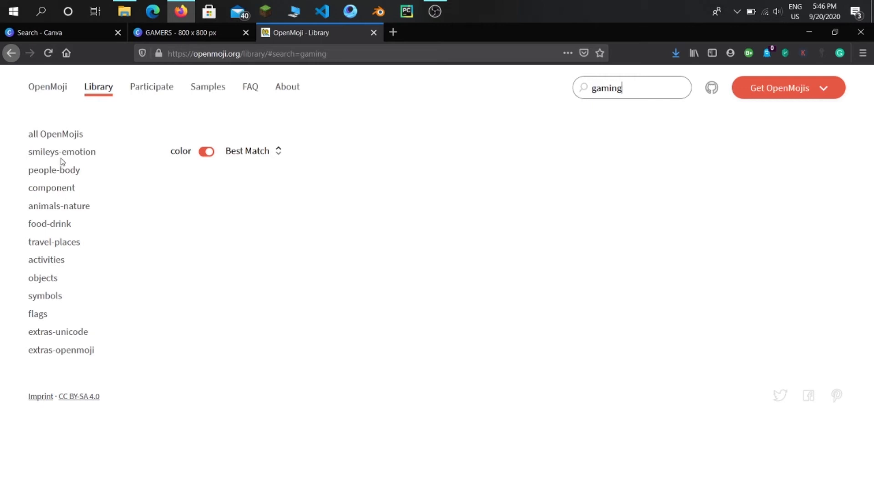
# Browse to the animals-nature category, open the dog face emoji and save its colour version as a PNG file
pyautogui.click(61, 192)
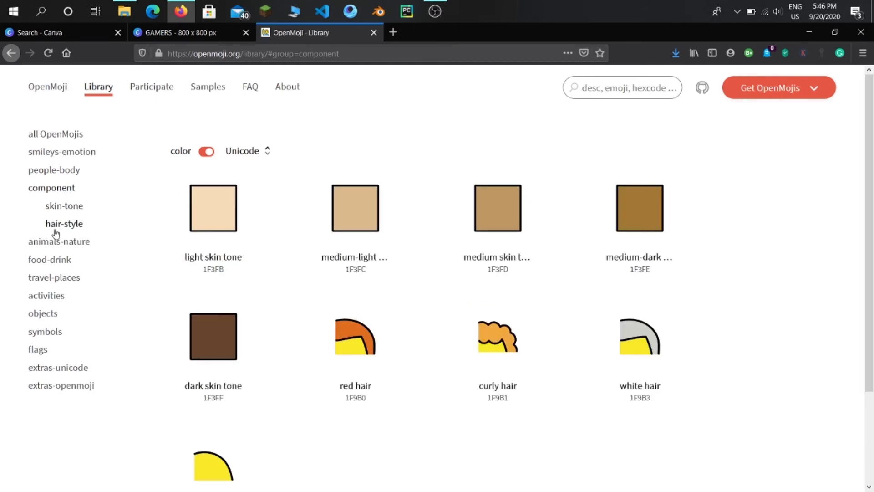
pyautogui.click(50, 247)
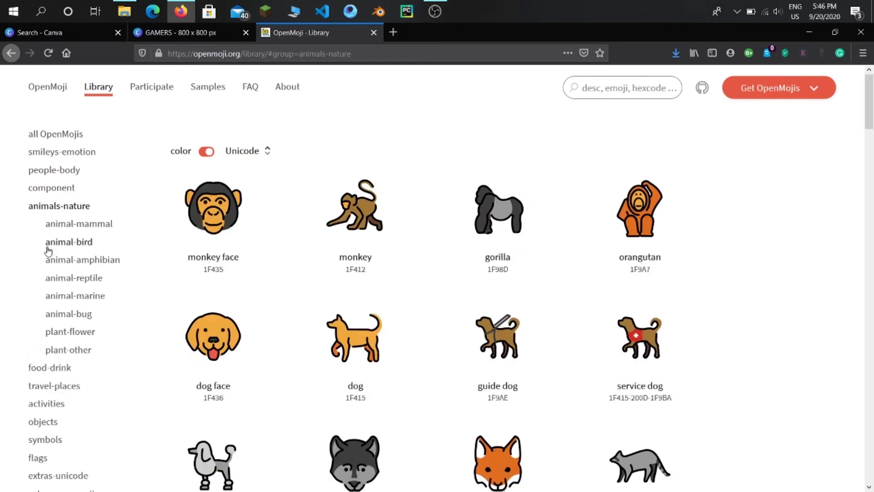
pyautogui.click(231, 346)
pyautogui.click(641, 451)
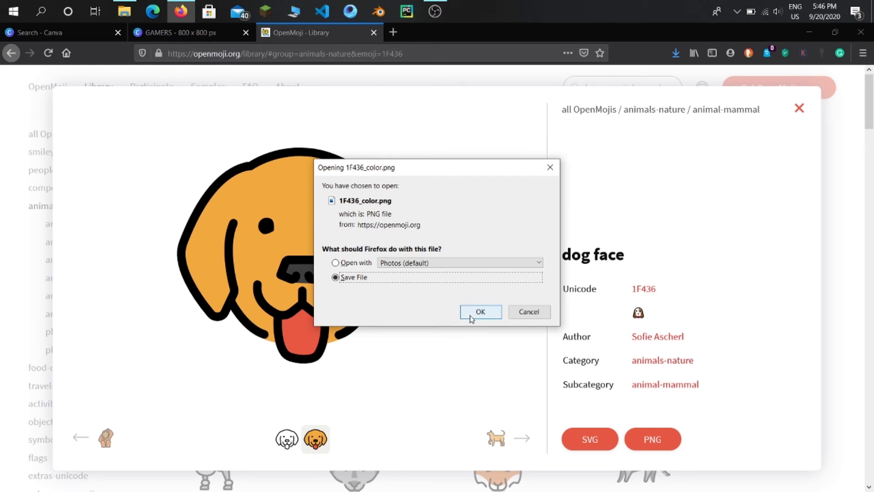
pyautogui.click(471, 314)
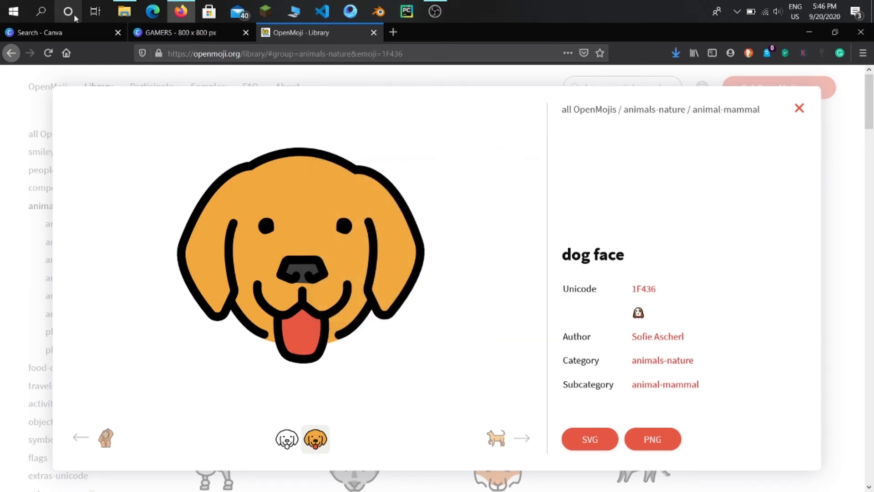
# Switch back to the Canva design and upload the saved dog face PNG from the device
pyautogui.click(183, 32)
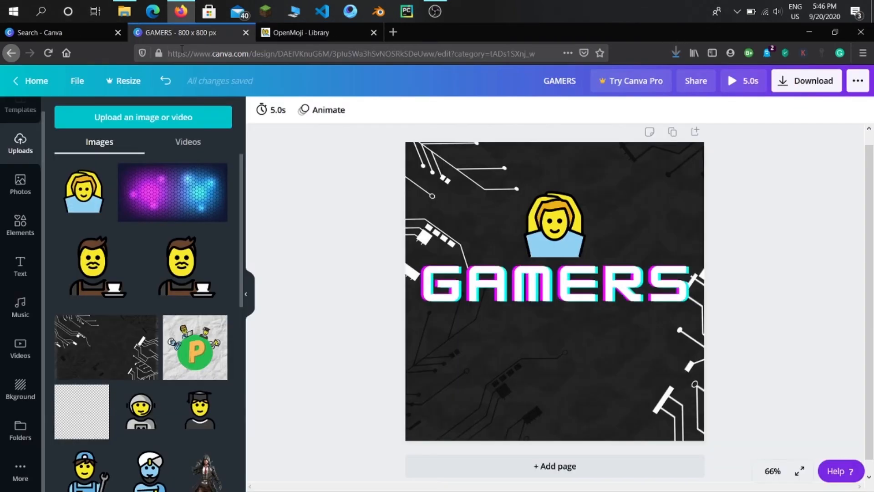
pyautogui.click(136, 123)
pyautogui.click(86, 163)
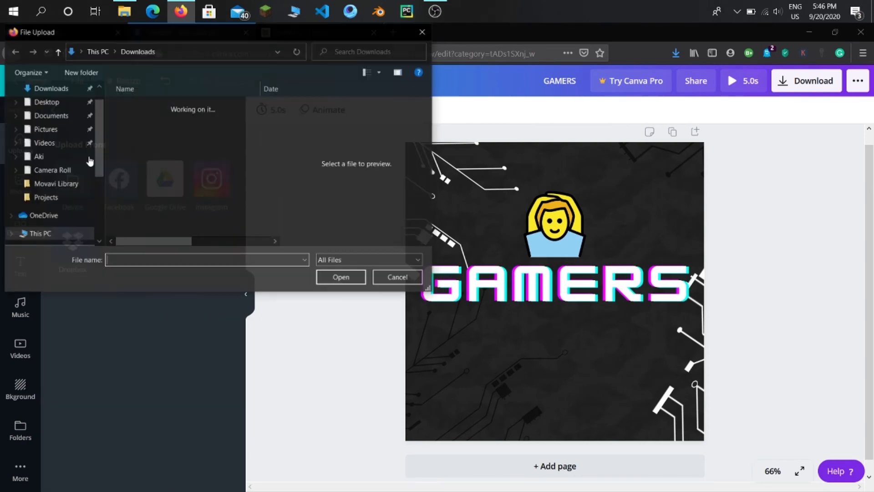
pyautogui.doubleClick(150, 121)
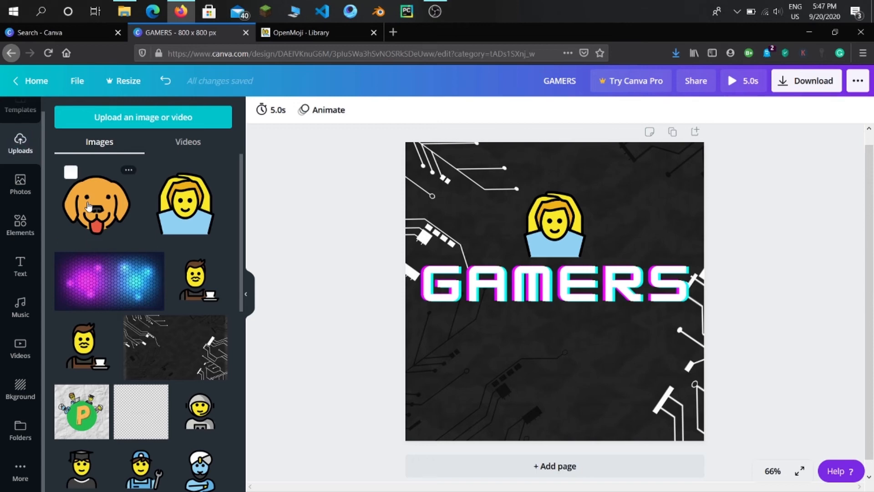
# Add the dog face image, shrink it to about 224 x 224 and place it centrally just below the GAMERS text
pyautogui.click(89, 205)
pyautogui.moveTo(474, 209); pyautogui.dragTo(529, 318)
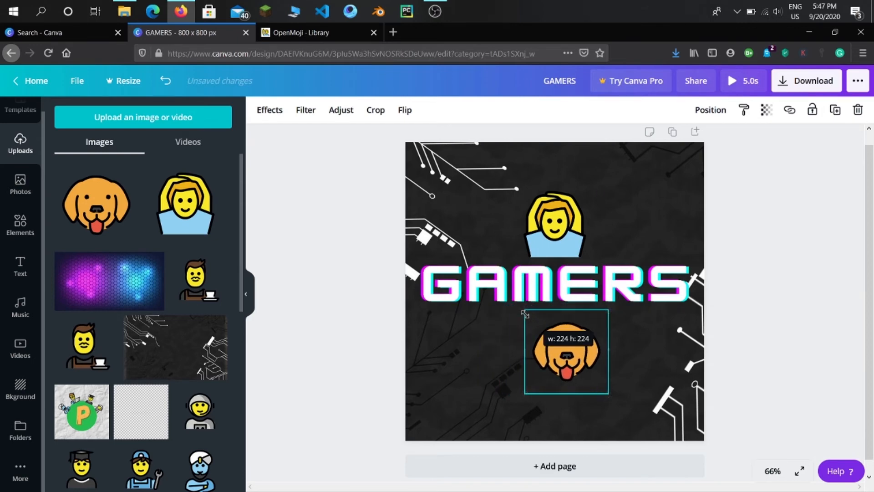
pyautogui.click(769, 314)
pyautogui.moveTo(575, 374); pyautogui.dragTo(571, 361)
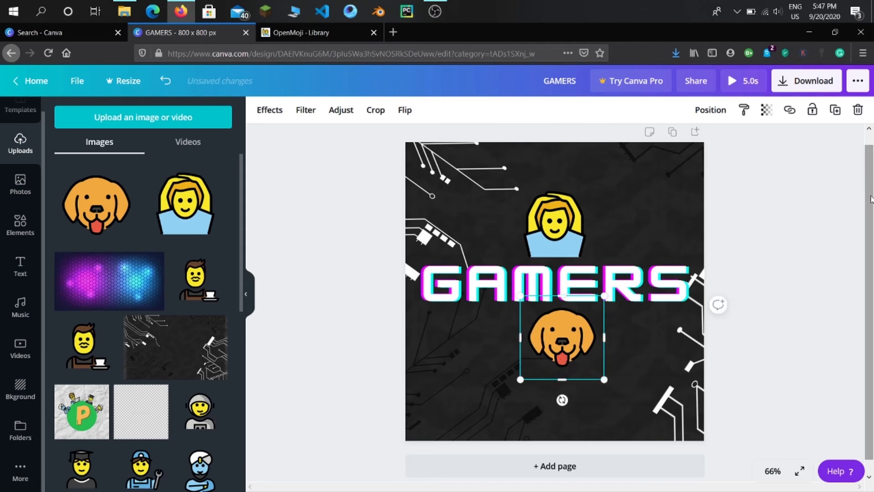
pyautogui.click(714, 302)
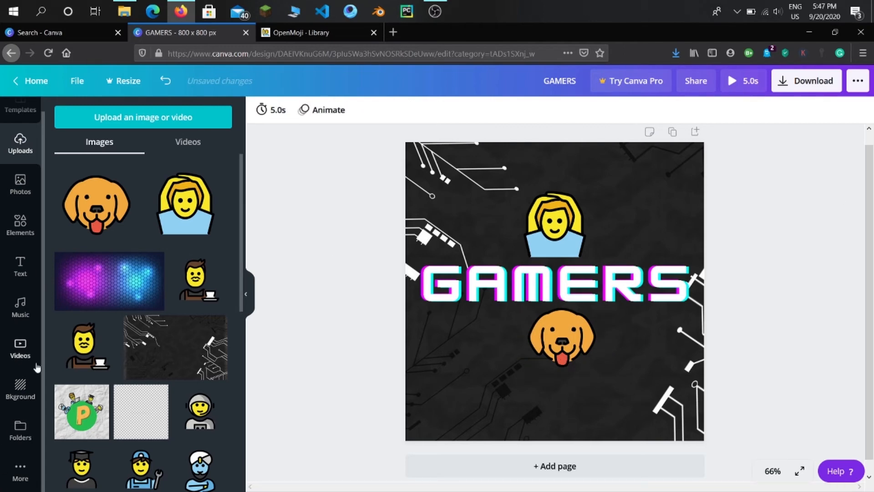
# Open Canva's Emoji collection, enter "gami" as the search term and clear it again
pyautogui.click(27, 473)
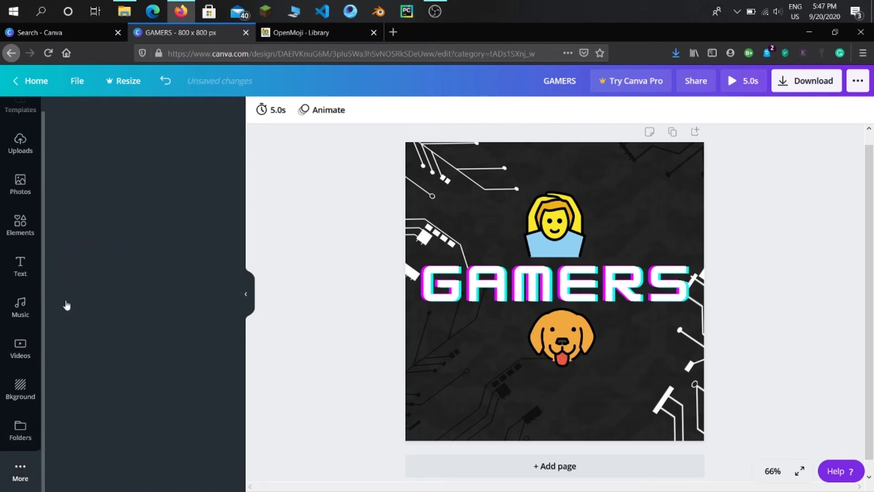
pyautogui.click(208, 295)
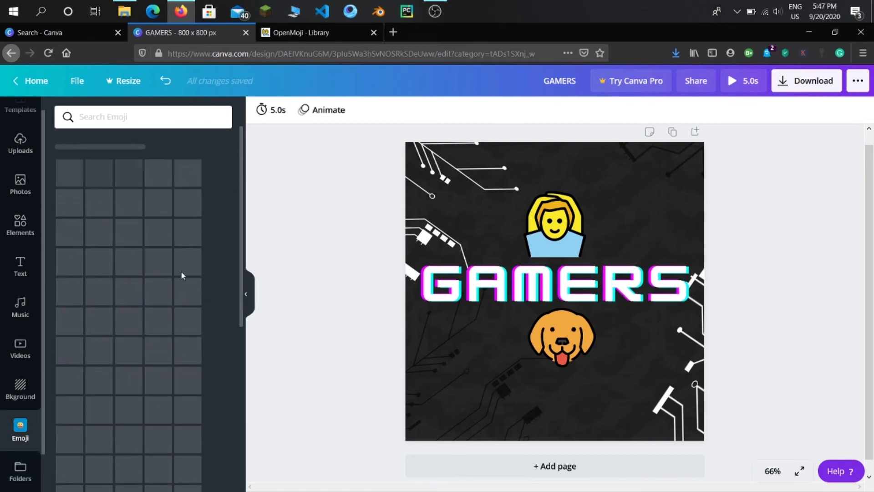
pyautogui.click(137, 122)
pyautogui.write('g')
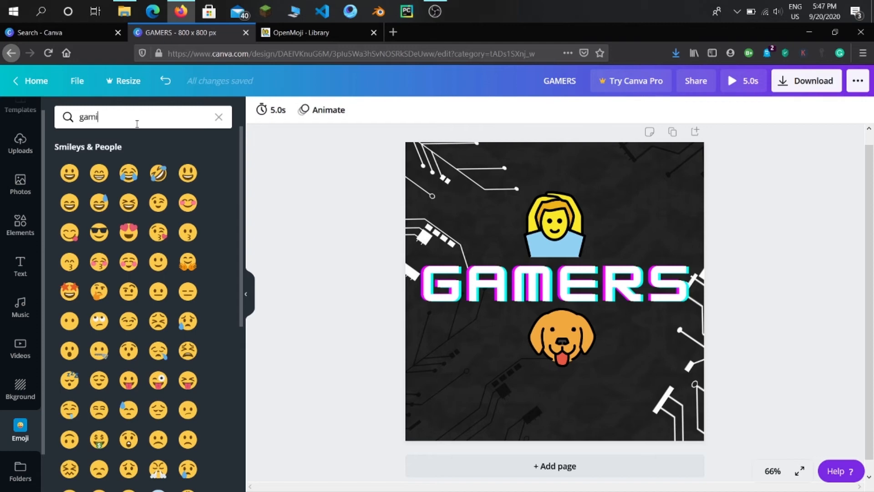
pyautogui.press('BackSpace')
# Find the smirking cat emoji, add it, shrink it and place it left of the man character above the GAMERS text
pyautogui.scroll(-3, 132, 354)
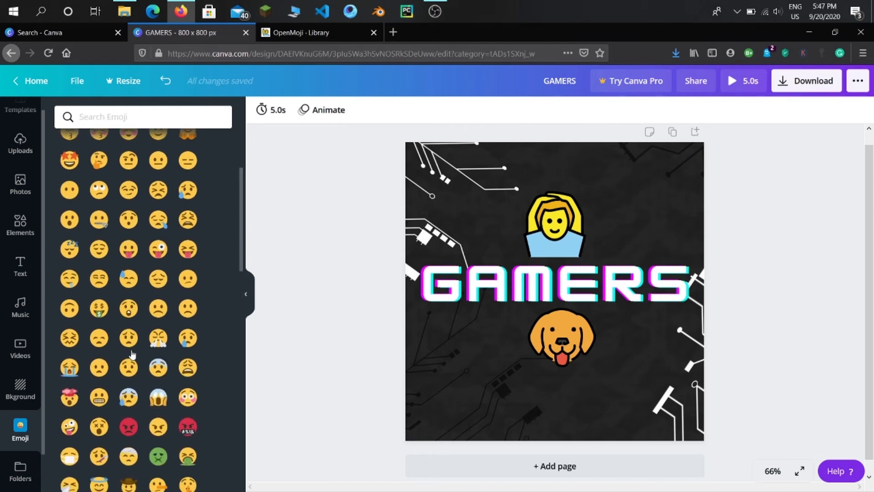
pyautogui.scroll(-5, 132, 355)
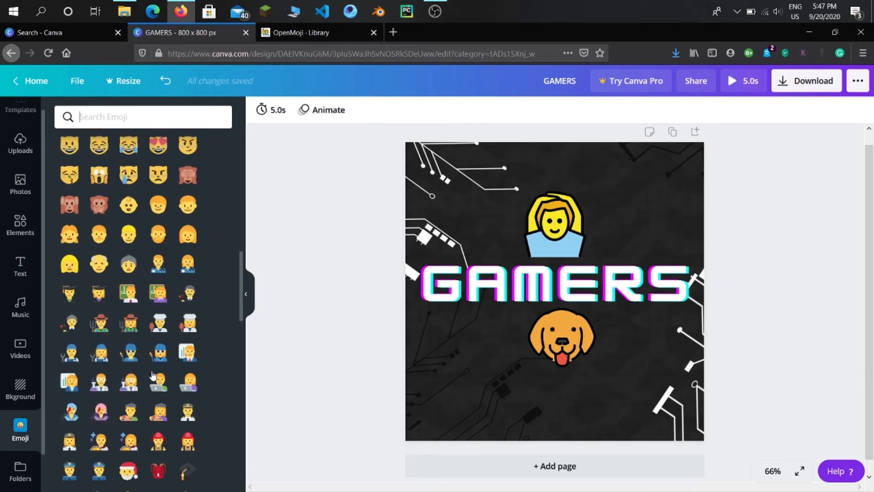
pyautogui.scroll(-3, 152, 376)
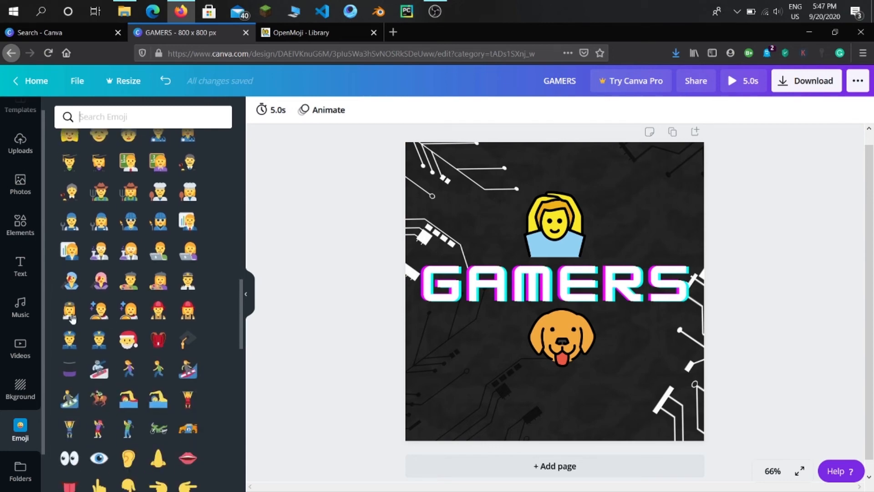
pyautogui.scroll(4, 111, 342)
pyautogui.scroll(1, 110, 335)
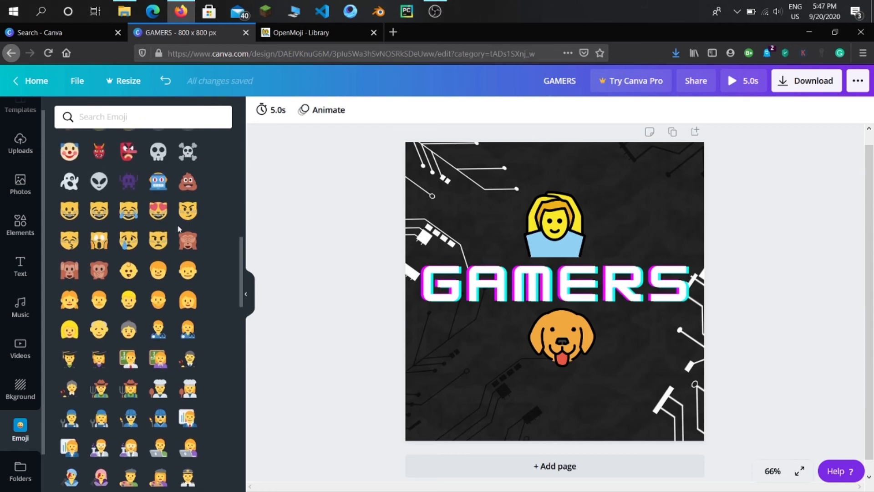
pyautogui.click(187, 210)
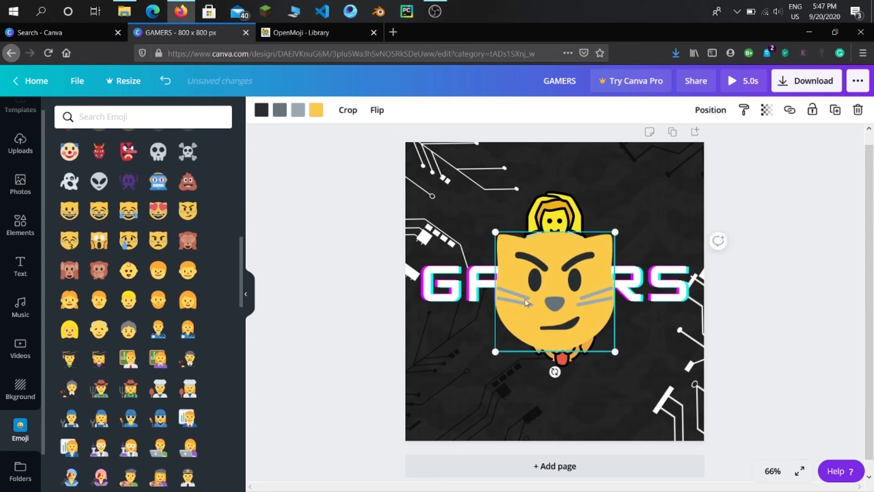
pyautogui.moveTo(495, 233); pyautogui.dragTo(471, 228)
pyautogui.click(358, 237)
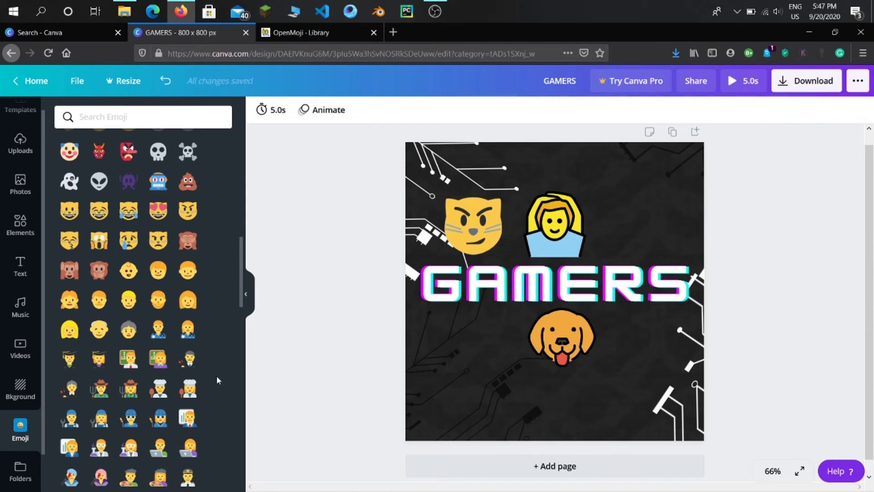
# Add the clown face emoji, shrink it and place it right of the man character above the GAMERS text
pyautogui.click(69, 151)
pyautogui.moveTo(495, 232); pyautogui.dragTo(631, 206)
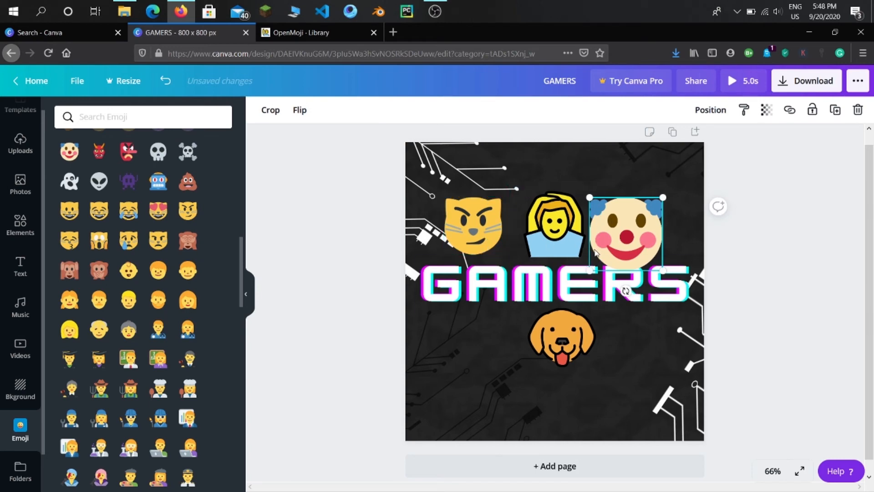
pyautogui.moveTo(588, 269); pyautogui.dragTo(599, 260)
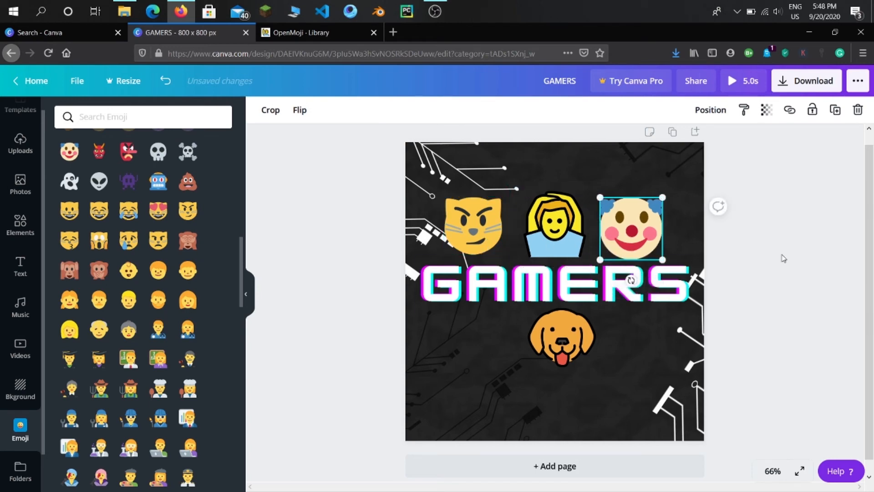
pyautogui.click(782, 256)
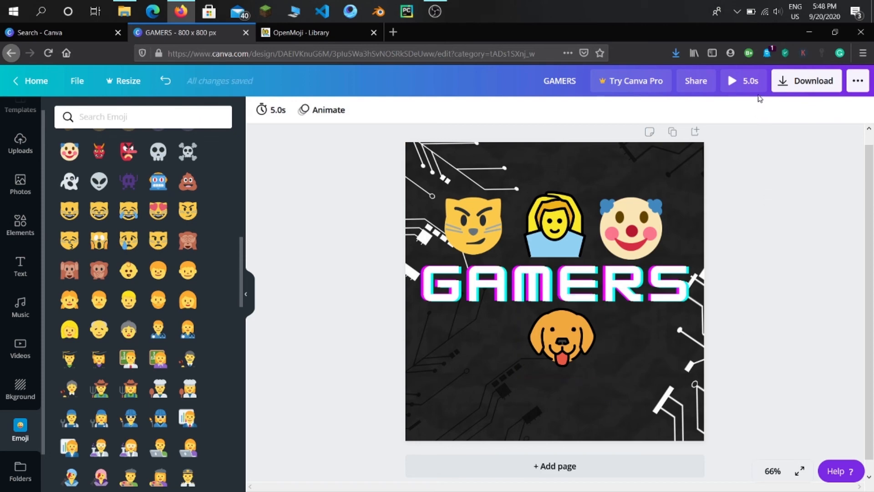
# Download the GAMERS design as a JPG and save the file to the computer
pyautogui.click(776, 86)
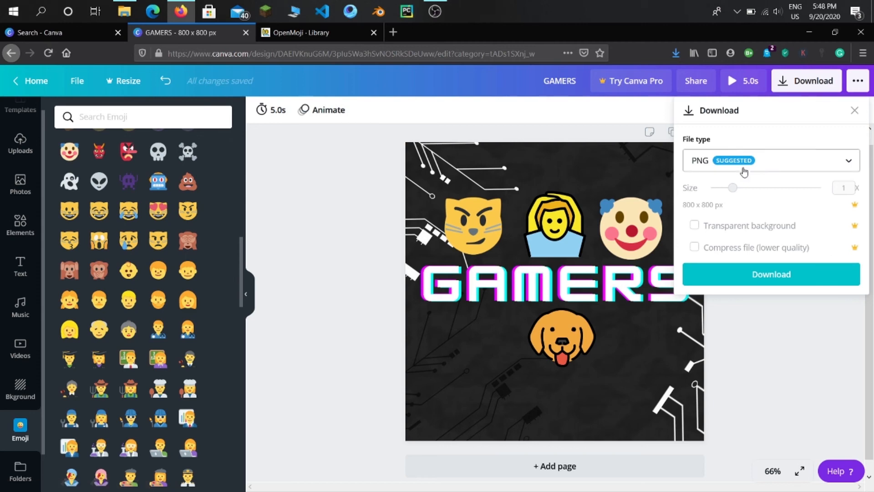
pyautogui.click(743, 171)
pyautogui.click(743, 200)
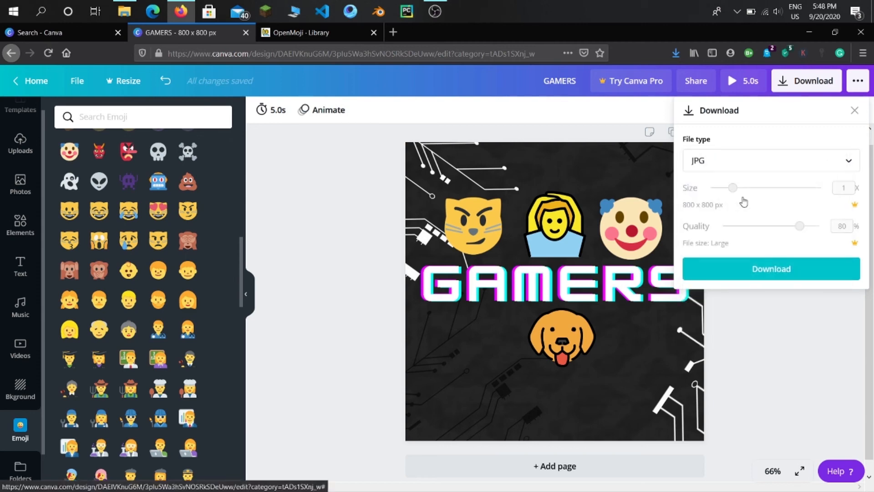
pyautogui.click(739, 269)
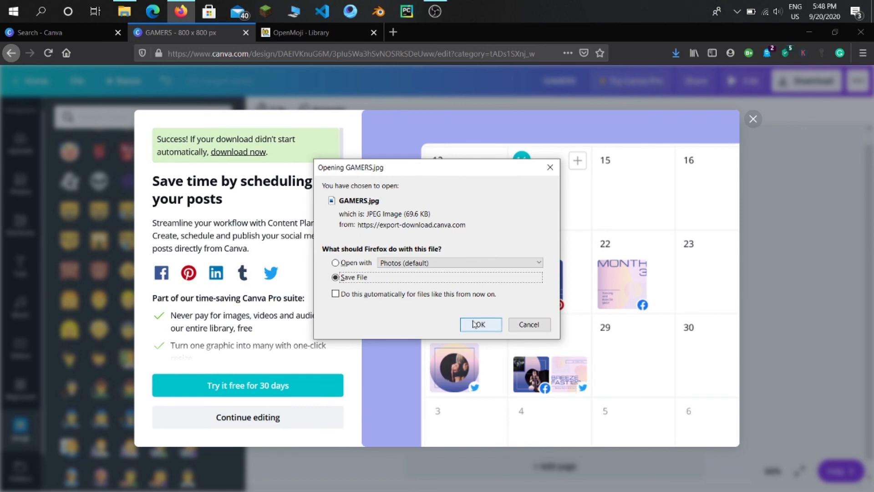
pyautogui.click(479, 325)
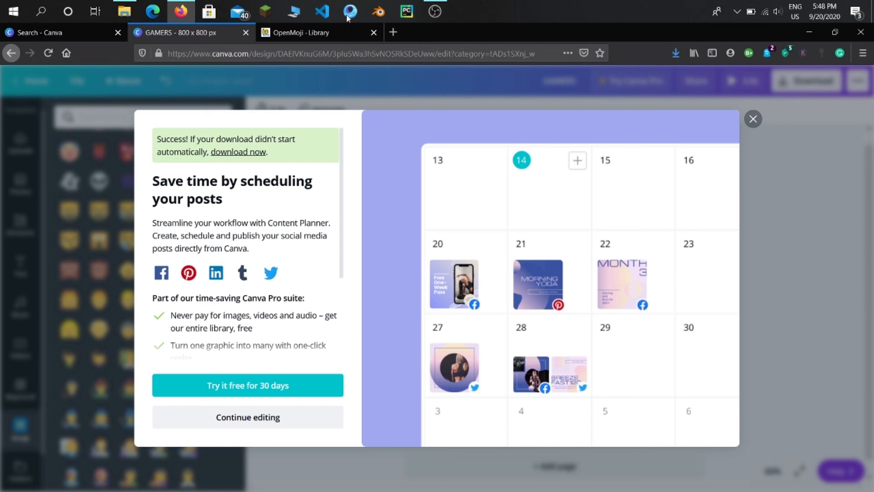
# Close the OpenMoji library page and dismiss Canva's post-scheduling offer
pyautogui.click(359, 30)
pyautogui.click(374, 33)
pyautogui.click(752, 120)
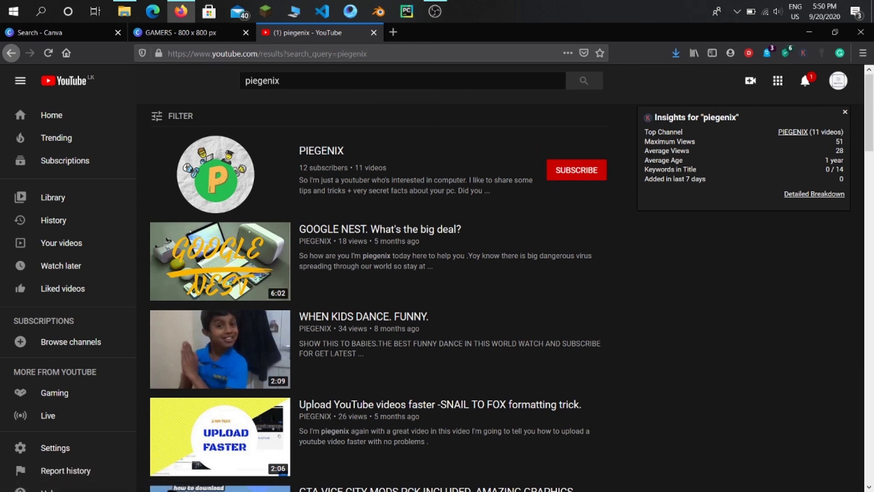
# Subscribe to the PIEGENIX channel in the YouTube search results and turn on all its notifications
pyautogui.click(596, 171)
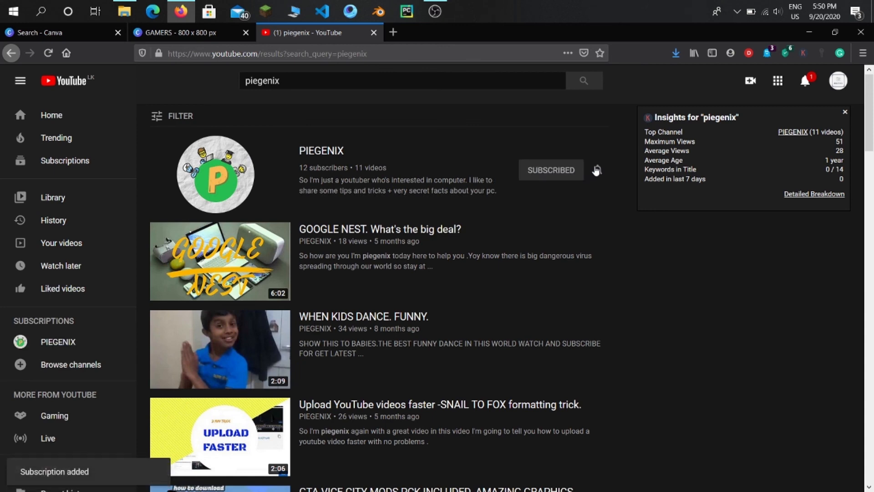
pyautogui.click(596, 170)
pyautogui.click(614, 195)
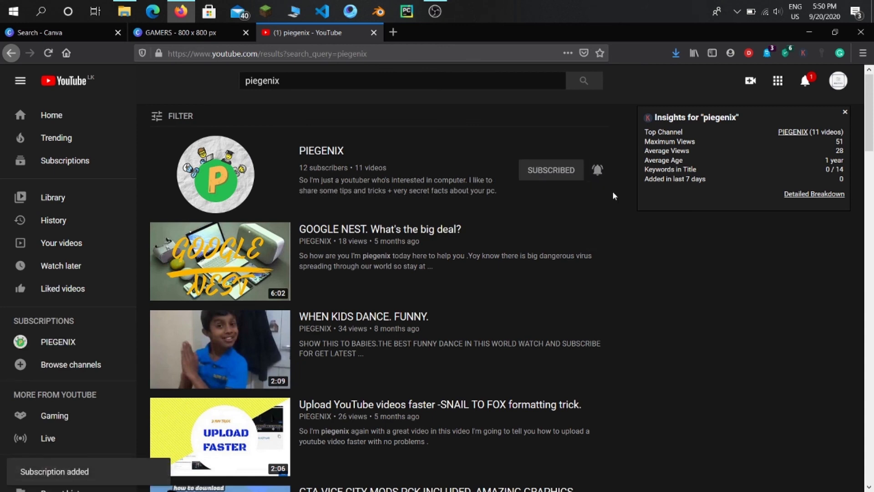